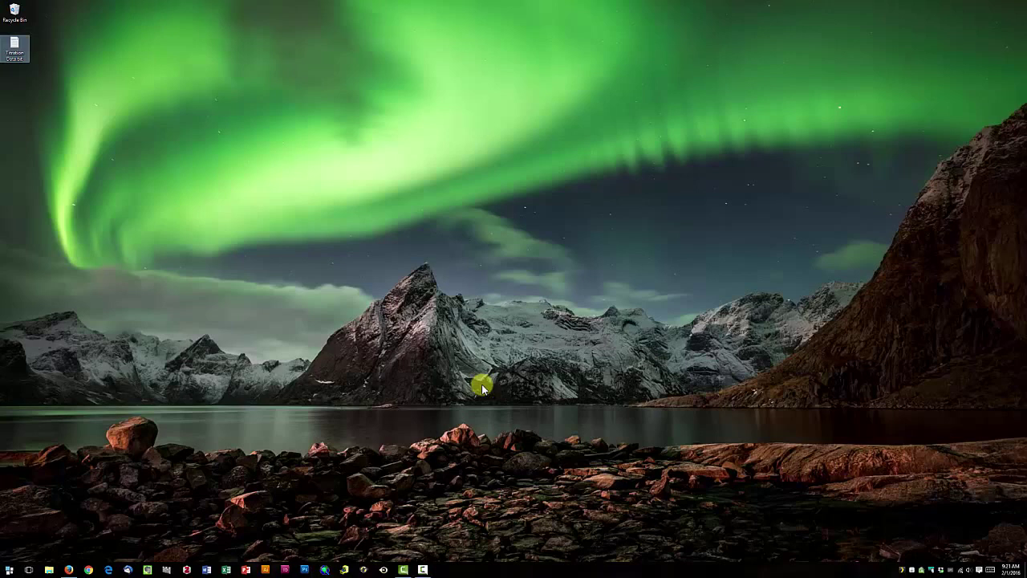
Step: Launch Excel, start a blank workbook, and enter headers 'mL NaOH' in A1 and 'pH' in B1
left_click(227, 570)
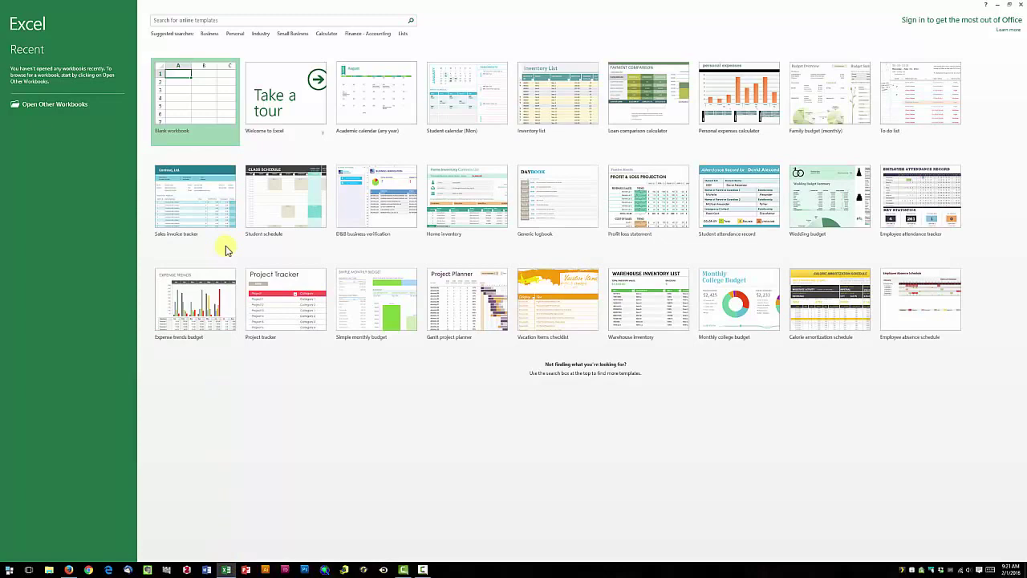
left_click(207, 114)
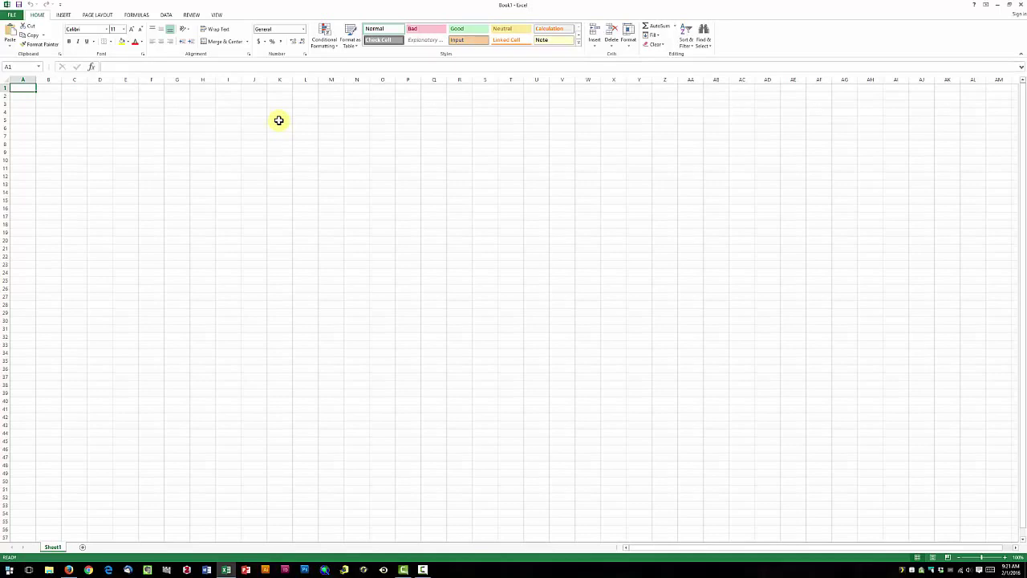
type("mL NaOH")
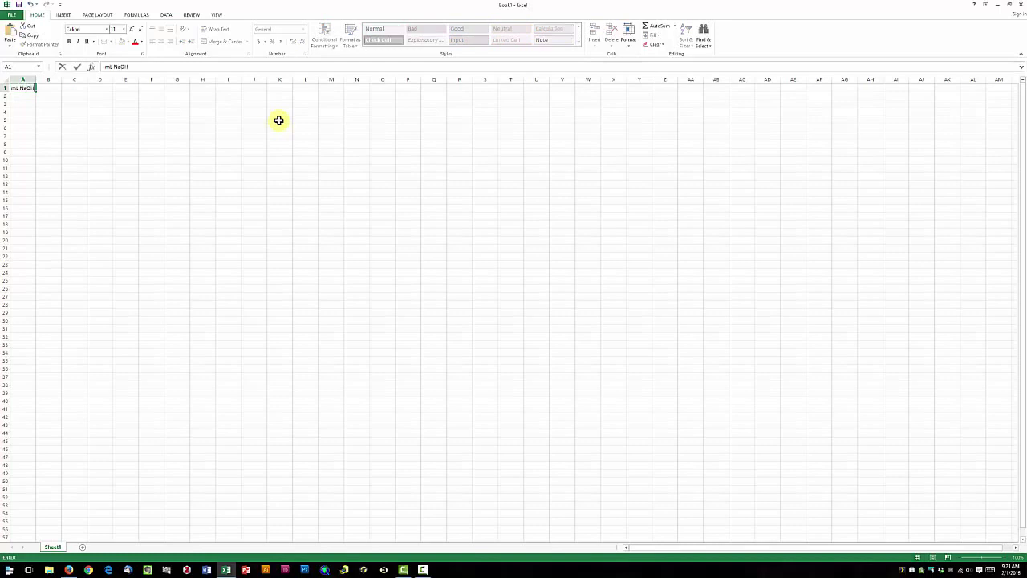
key("Tab")
type("p")
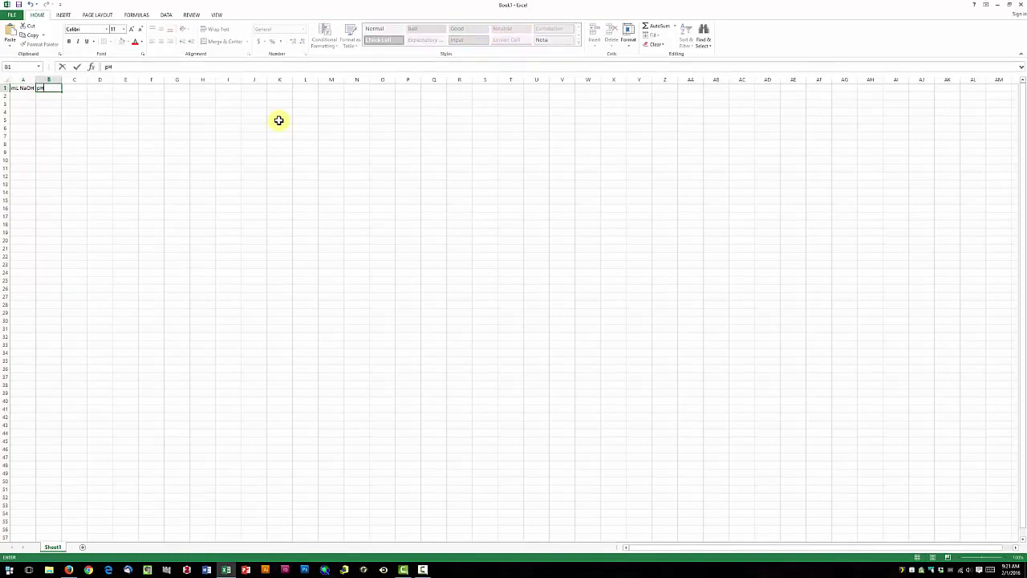
key("Return")
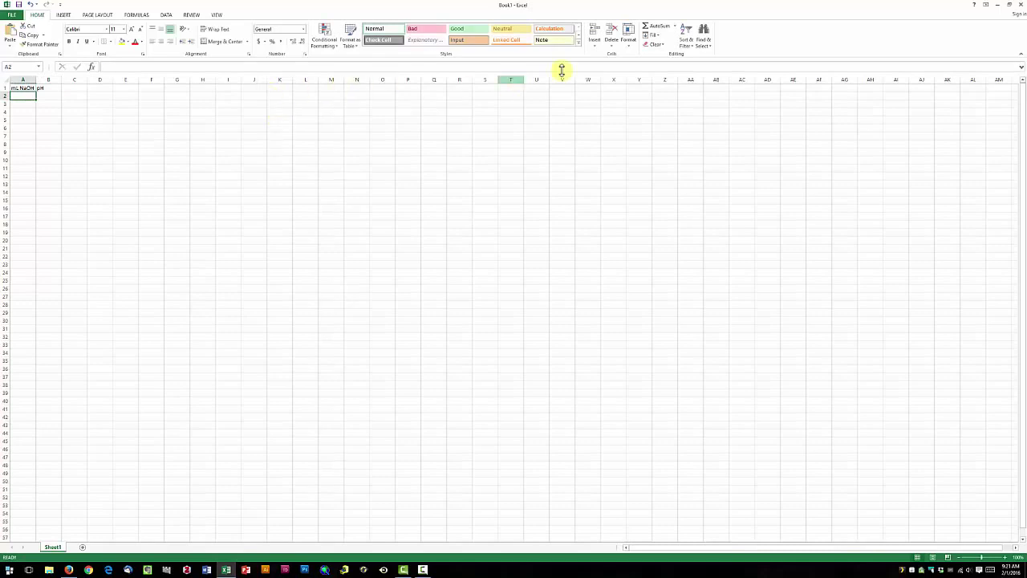
Step: Open Titration Data.txt from the desktop and select all its data rows
left_click(1008, 4)
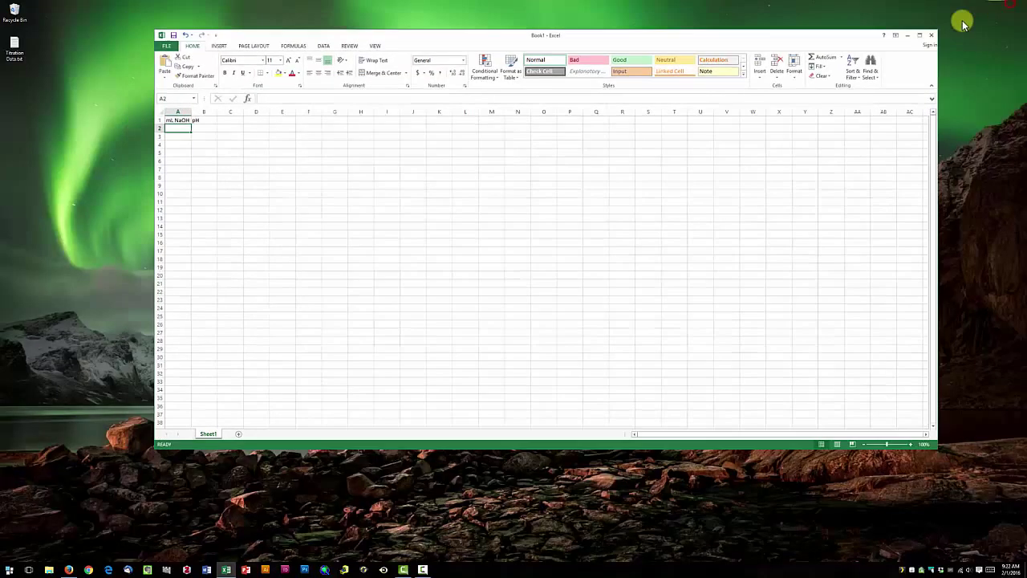
double_click(13, 48)
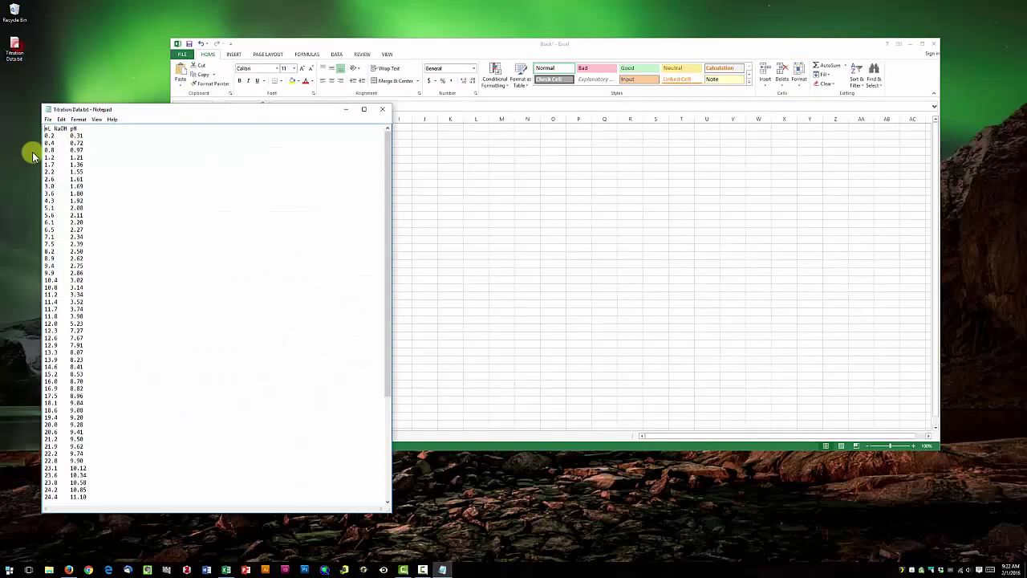
left_click_drag(44, 135, 83, 215)
left_click_drag(90, 267, 97, 514)
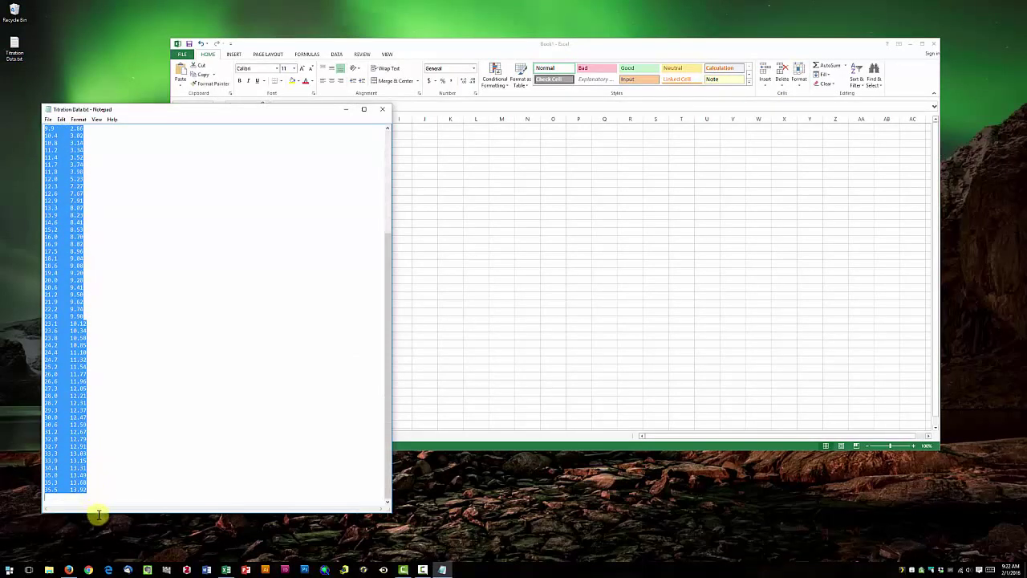
Step: Paste the titration data into Excel starting at A2 and maximize the Excel window
left_click(461, 211)
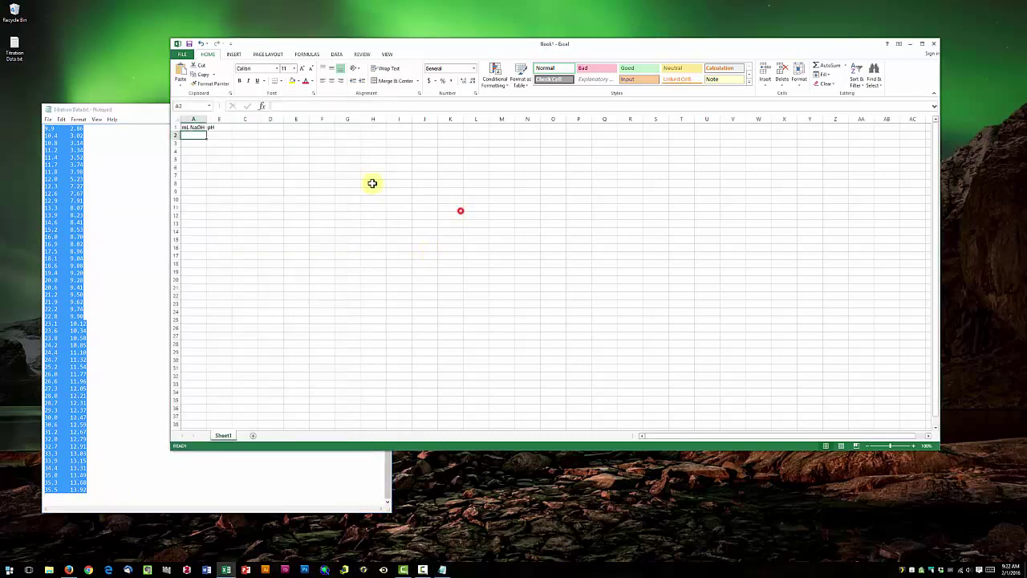
right_click(186, 135)
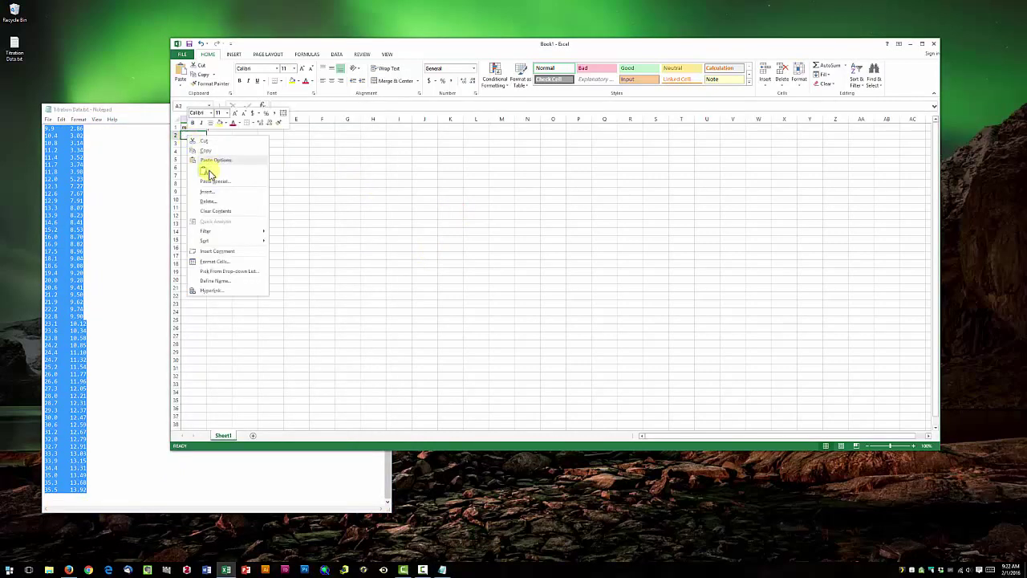
left_click(206, 166)
left_click(296, 135)
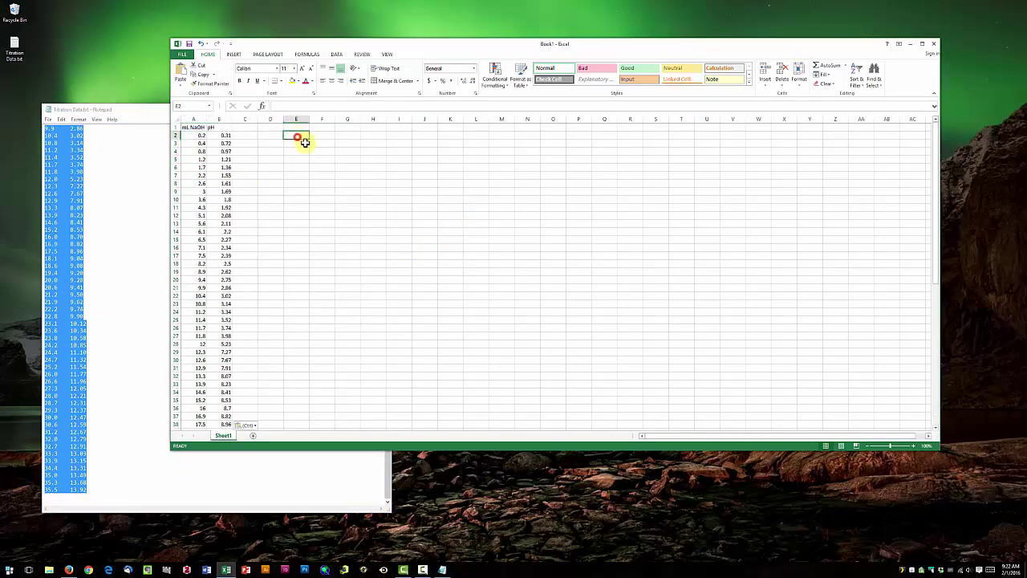
left_click(922, 43)
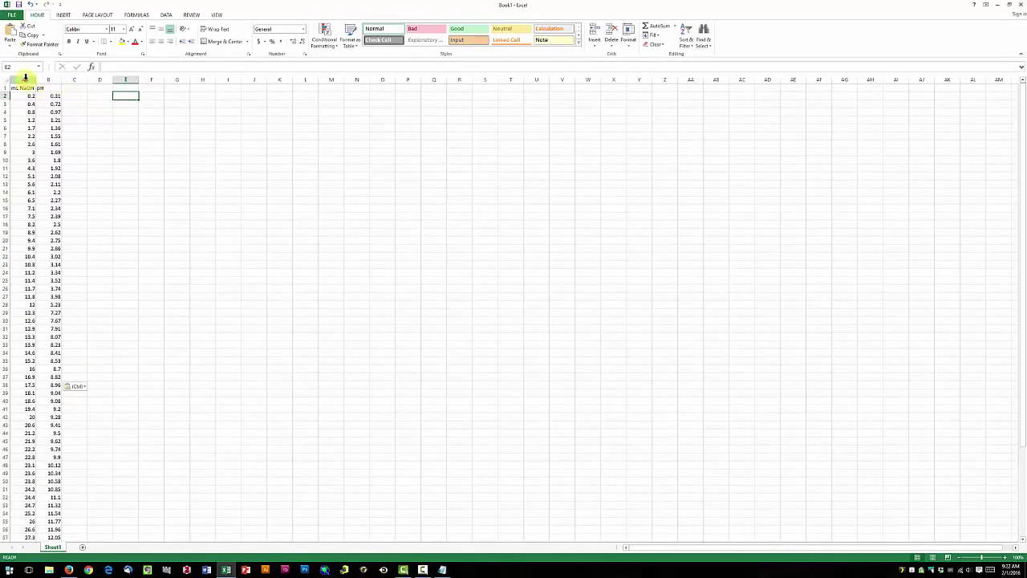
Step: Center columns A and B and add a bottom border under the A1:B1 headers
left_click_drag(24, 79, 44, 78)
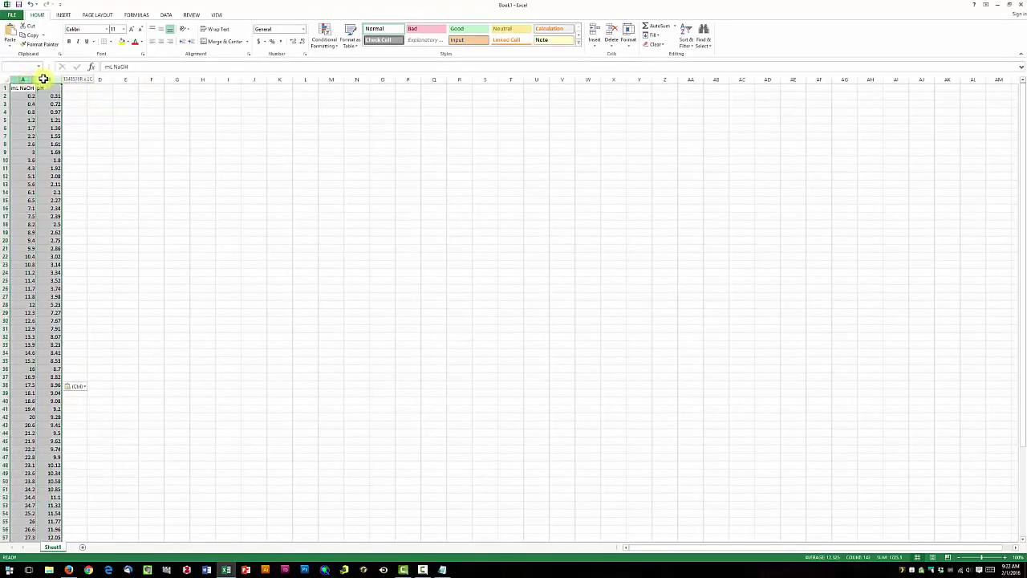
left_click(158, 42)
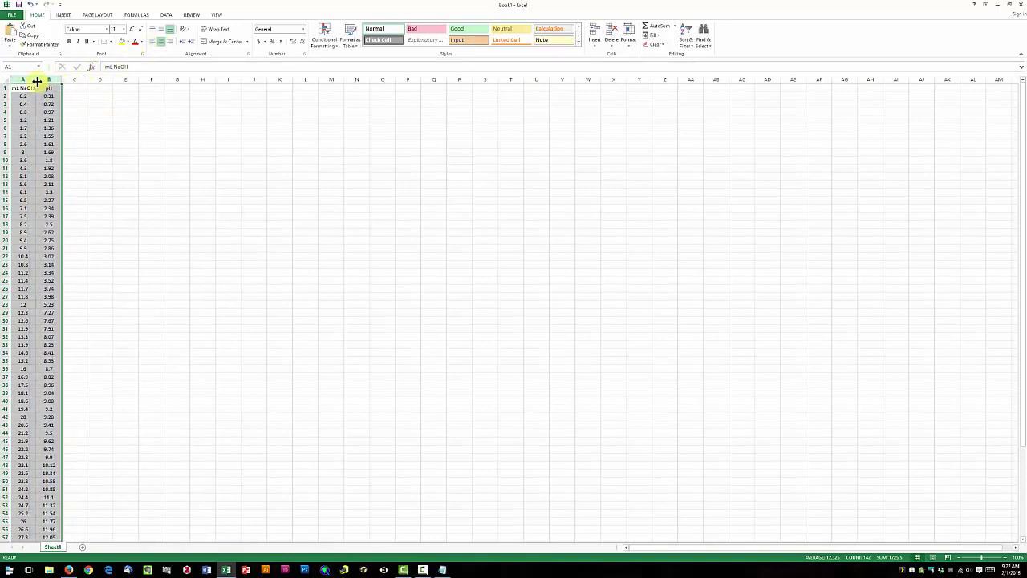
left_click_drag(15, 86, 48, 90)
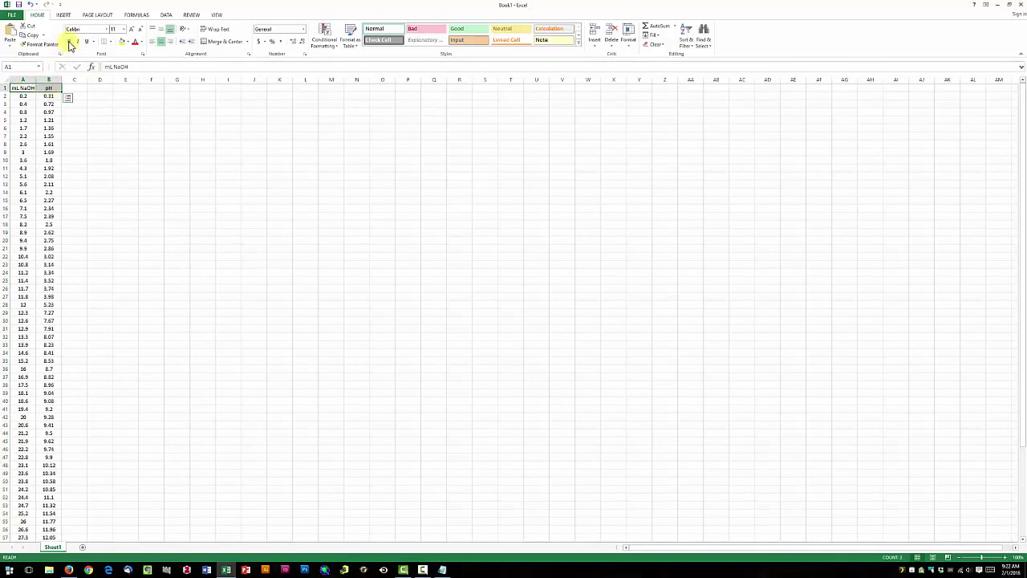
left_click(111, 42)
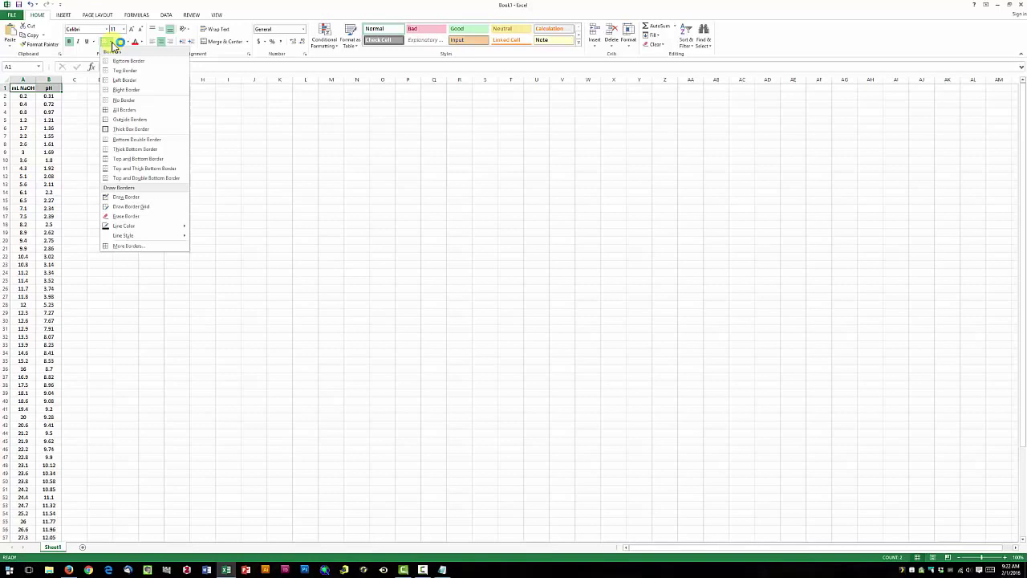
left_click(122, 61)
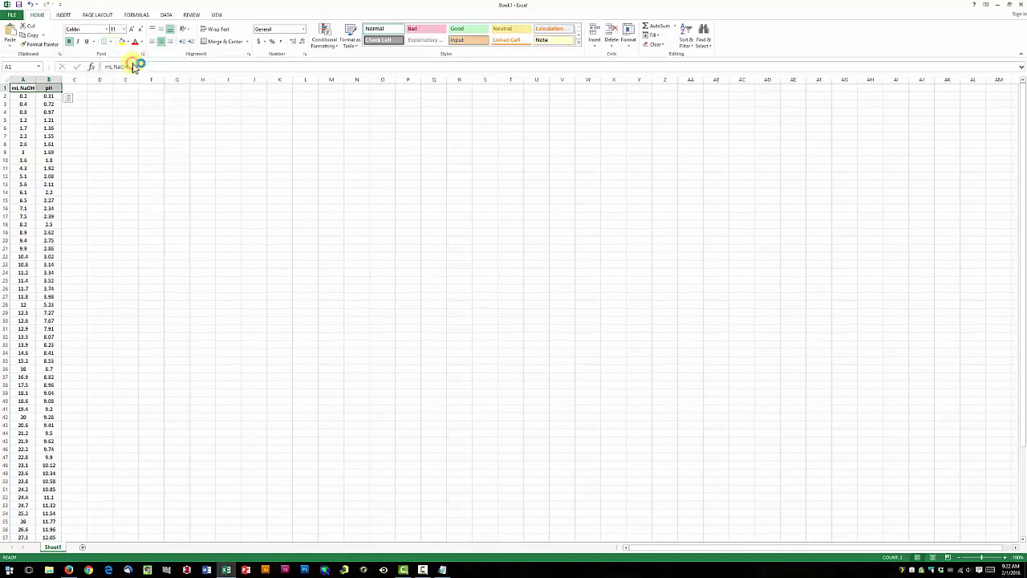
left_click(21, 96)
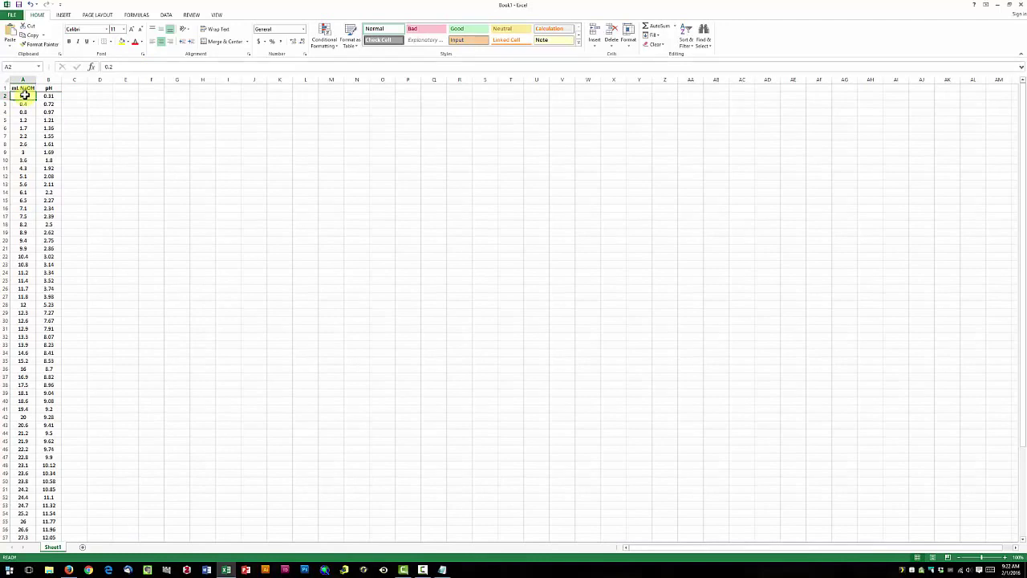
Step: Format the mL NaOH values in column A as Number with one decimal place
left_click_drag(25, 95, 34, 522)
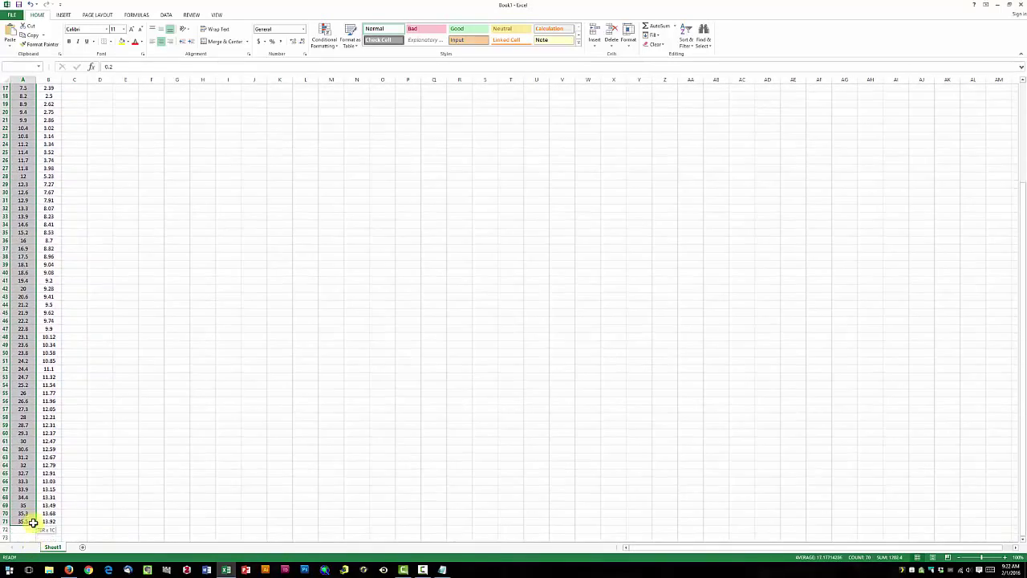
right_click(22, 428)
key("Escape")
scroll(48, 391, "up", 5)
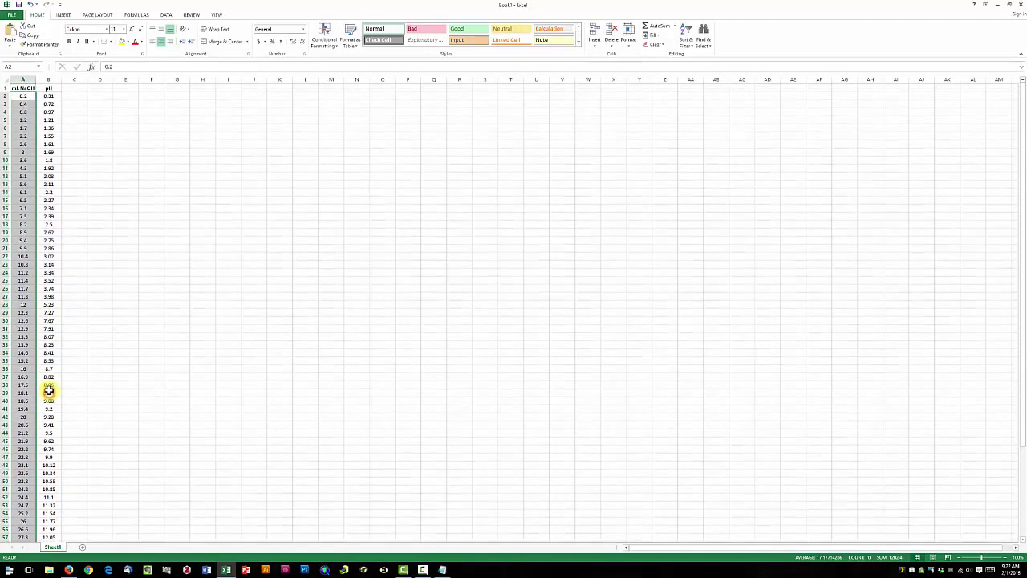
key("ctrl+1")
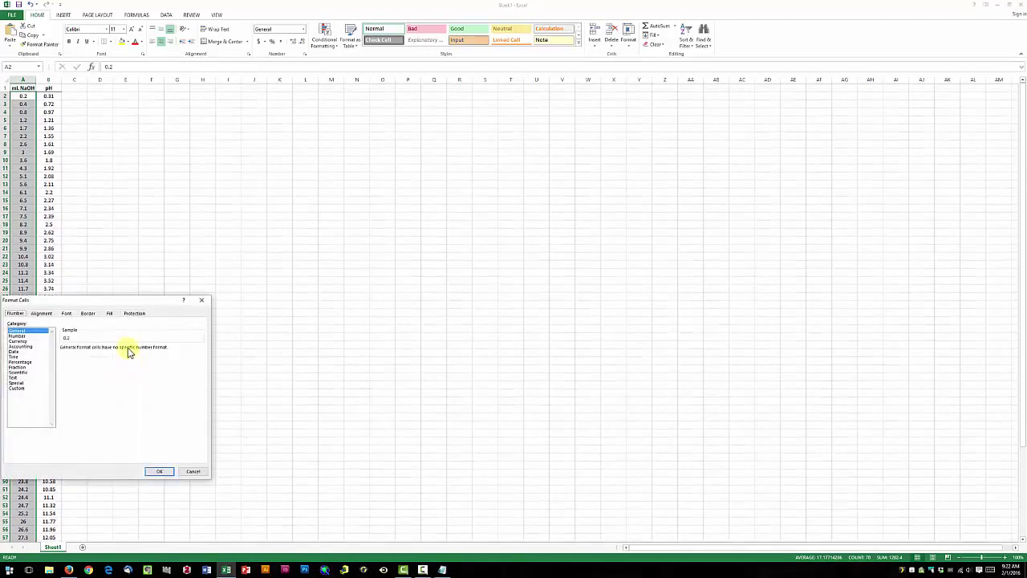
left_click(19, 336)
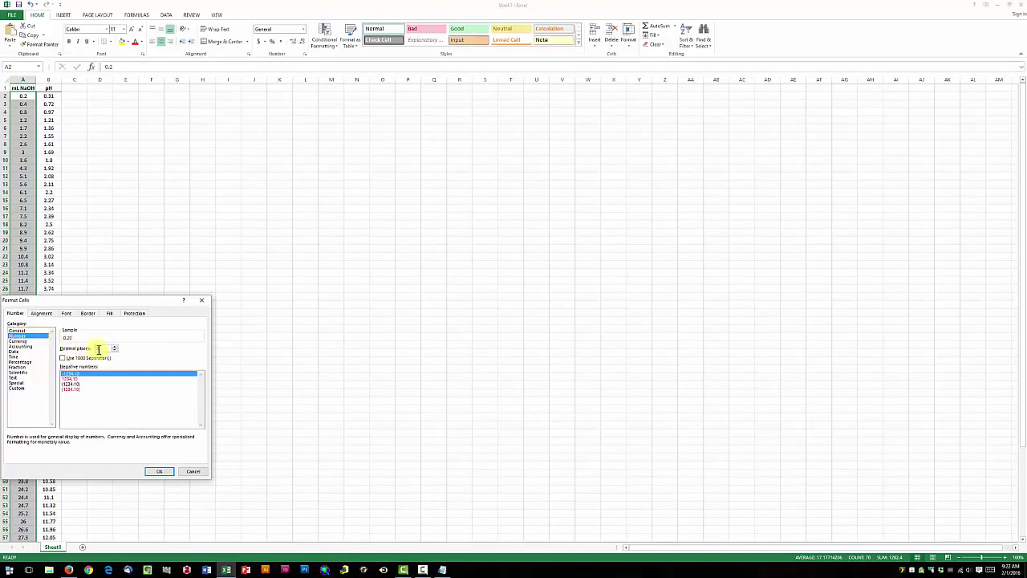
left_click(160, 471)
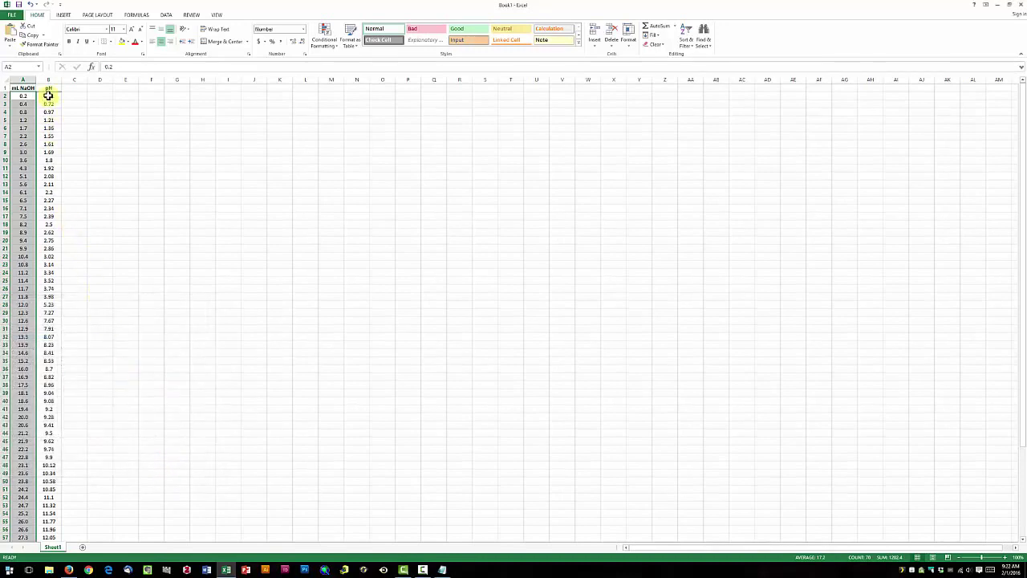
Step: Format the pH values in column B as Number with two decimal places
left_click_drag(49, 95, 50, 515)
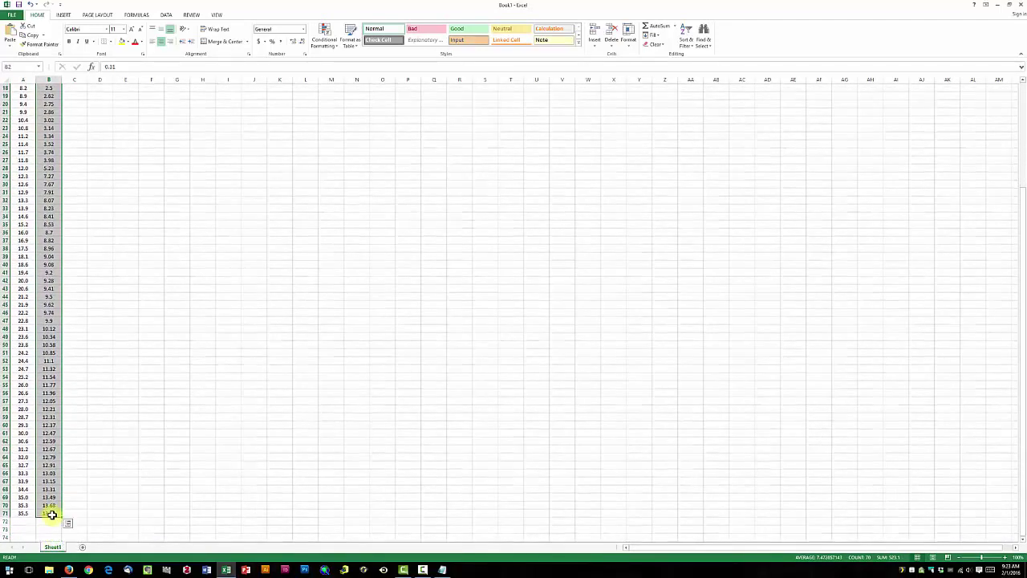
right_click(47, 458)
left_click(64, 425)
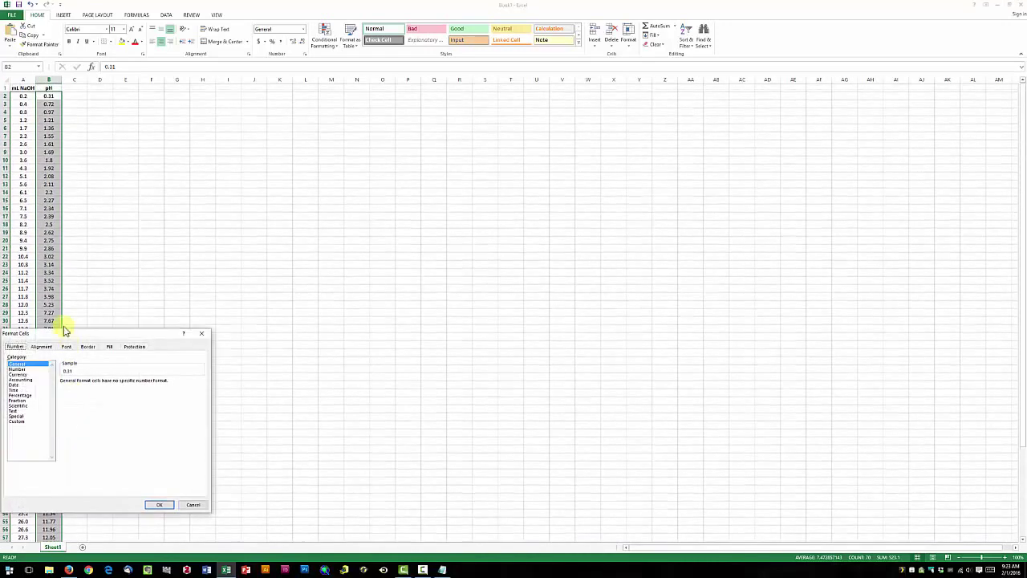
left_click(20, 368)
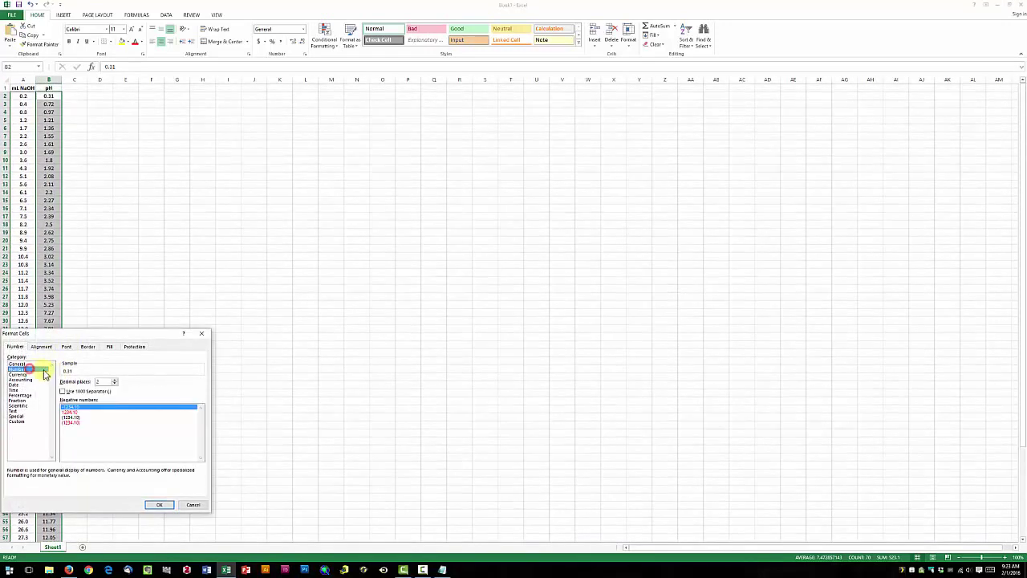
left_click(151, 505)
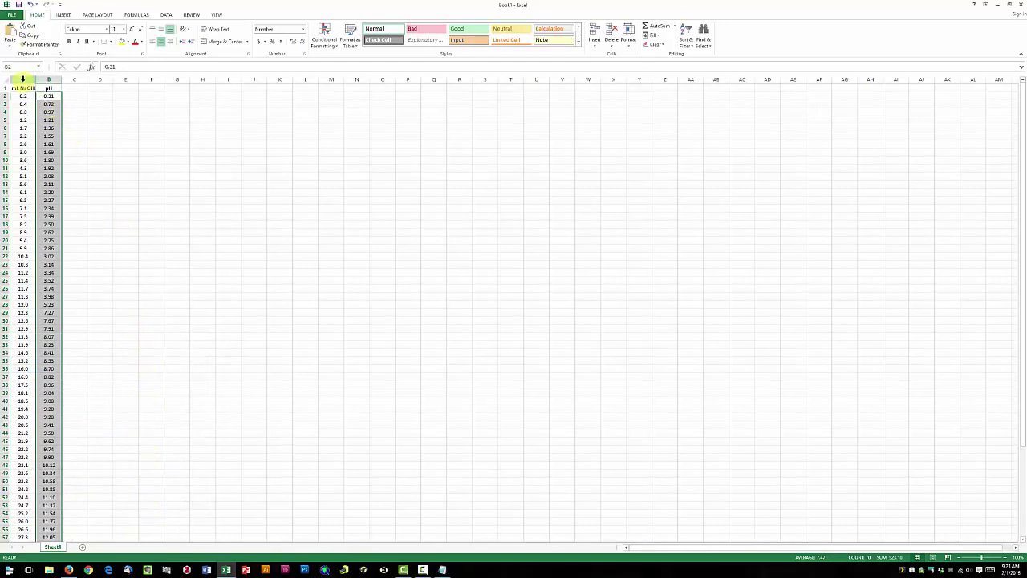
Step: AutoFit the widths of columns A and B to their mL NaOH and pH contents
left_click_drag(23, 77, 50, 78)
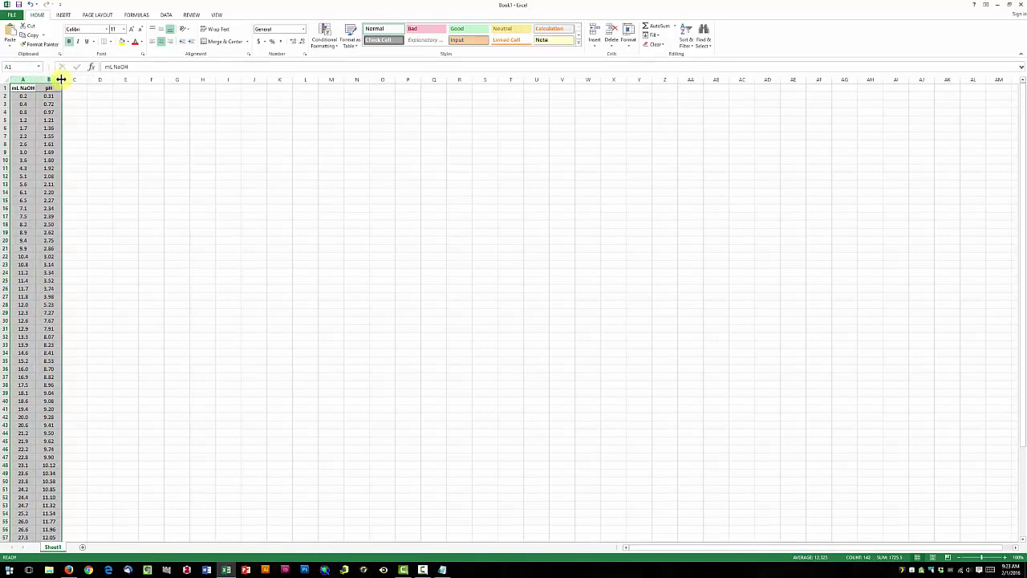
double_click(61, 79)
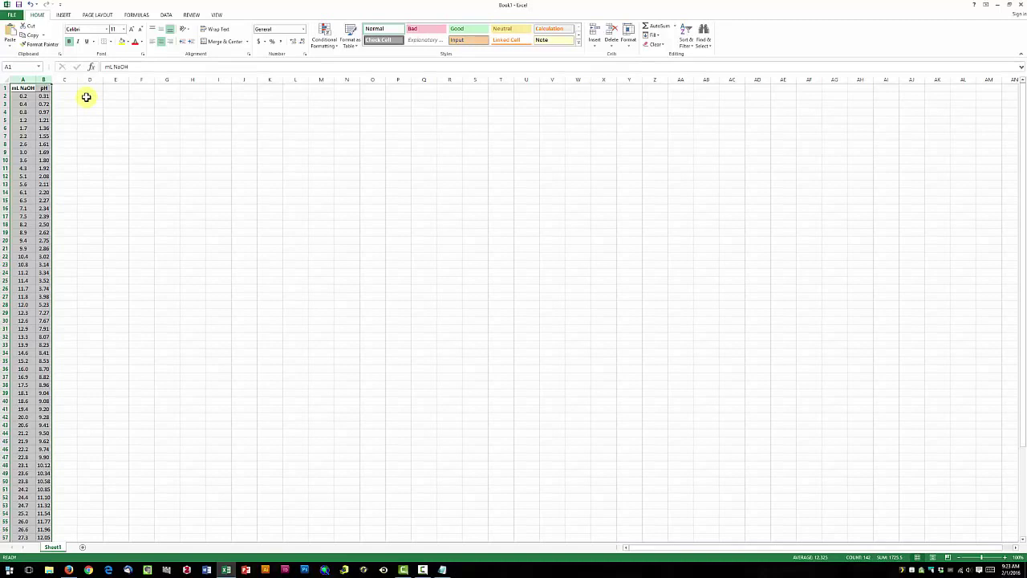
Step: Insert an empty marker-only scatter chart and drag it beside the data at the top
left_click(86, 96)
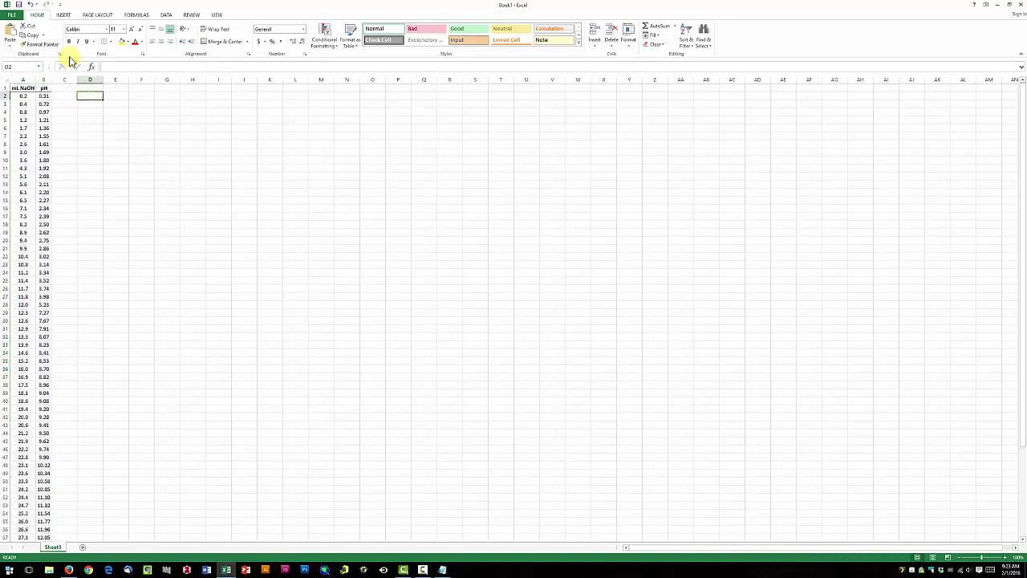
left_click(63, 15)
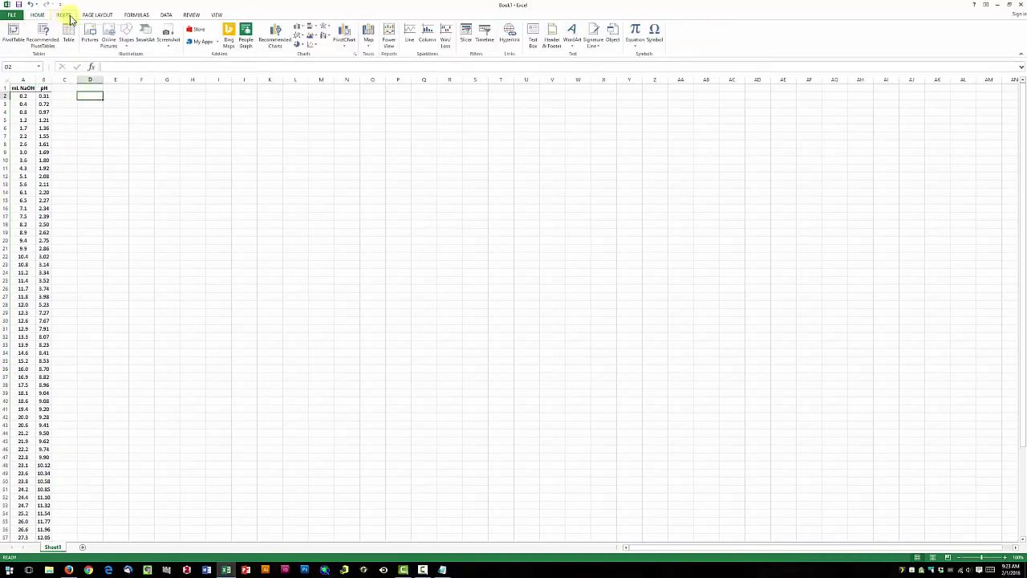
left_click(312, 44)
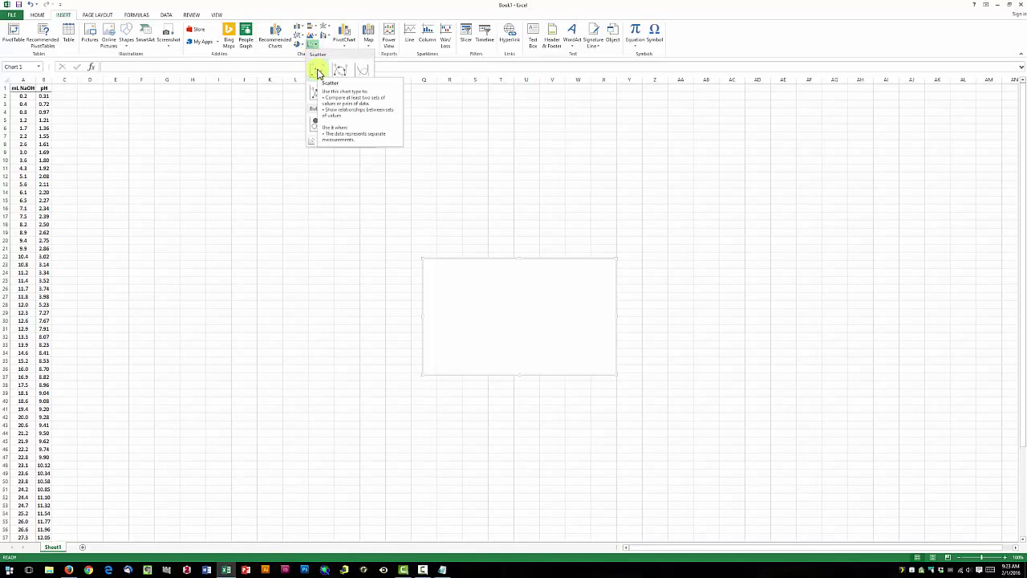
left_click(317, 72)
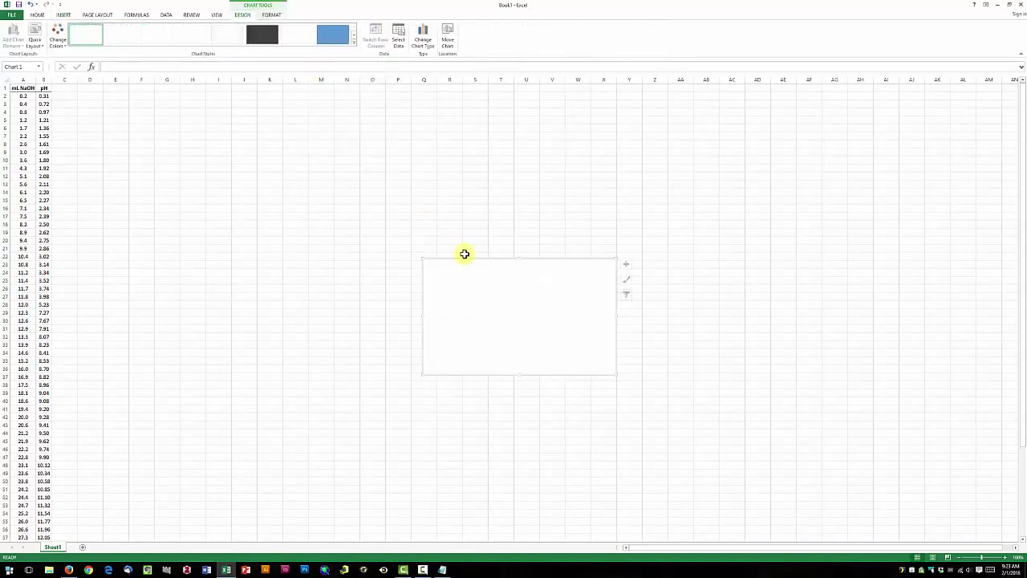
mouse_move(497, 291)
left_mouse_down()
mouse_move(339, 231)
mouse_move(156, 124)
left_mouse_up()
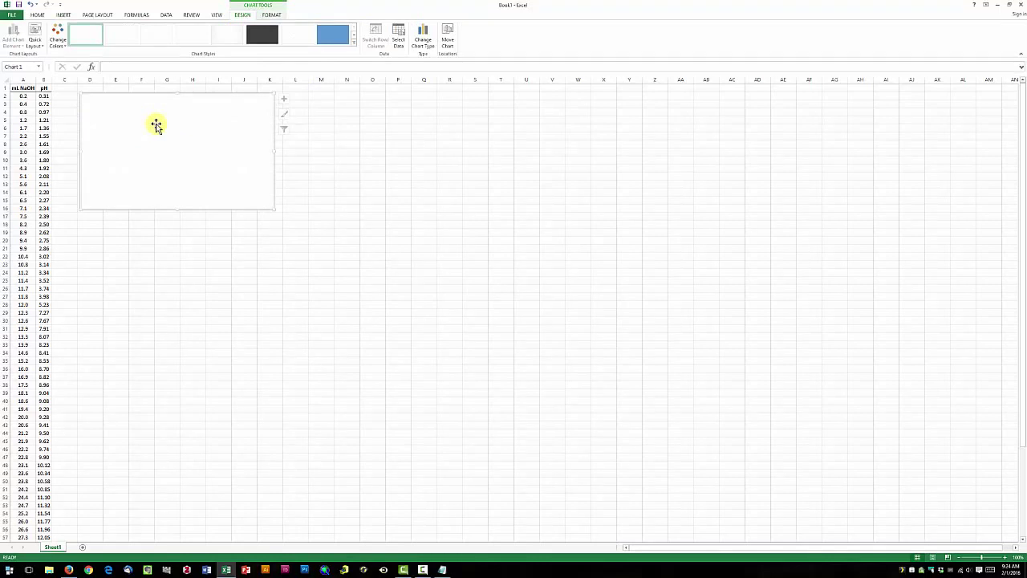
Step: Add a chart series with X values from column A (mL NaOH) and Y values from column B (pH)
right_click(156, 126)
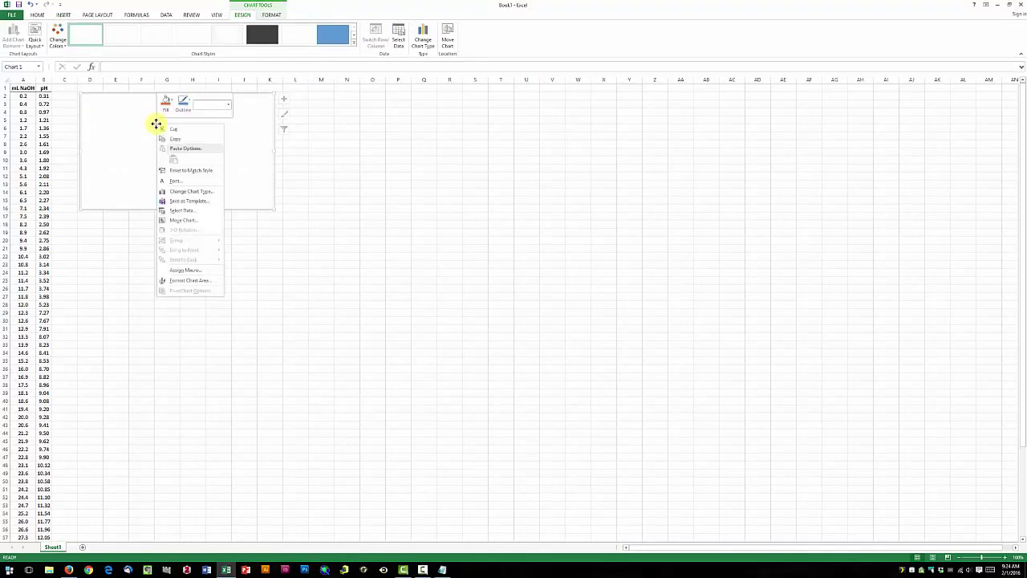
left_click(186, 211)
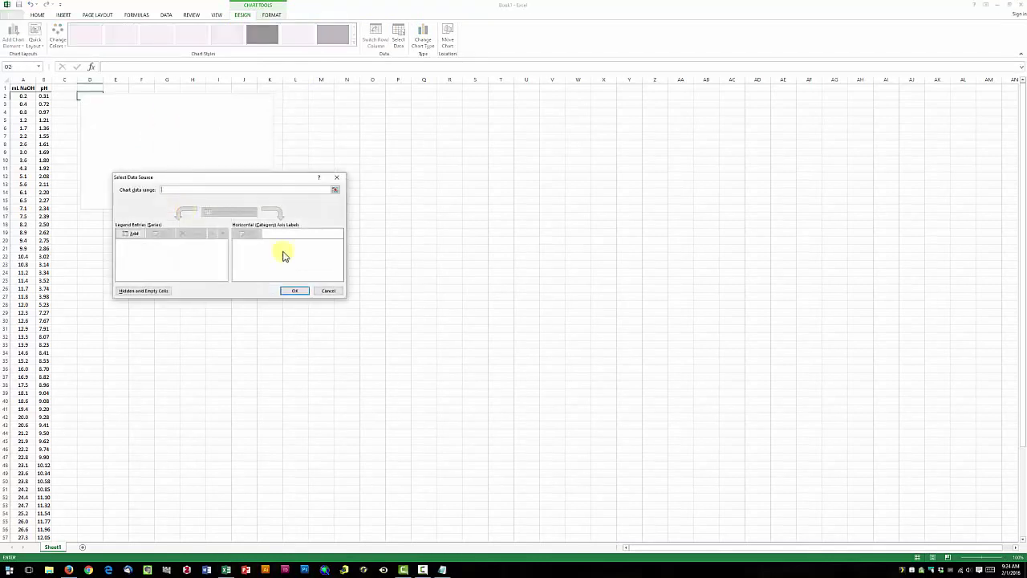
left_click(133, 233)
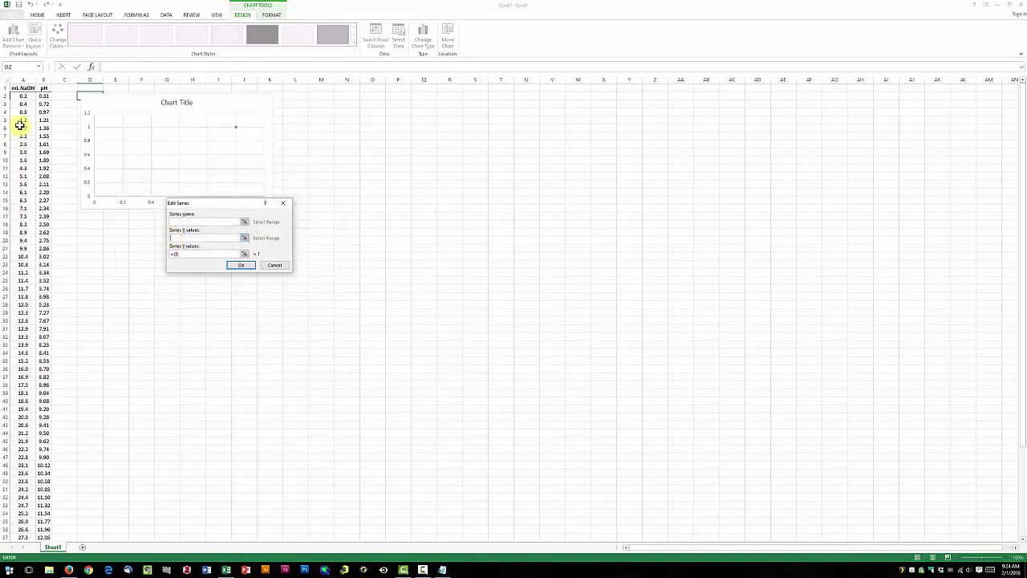
left_click_drag(21, 95, 27, 527)
left_click(191, 253)
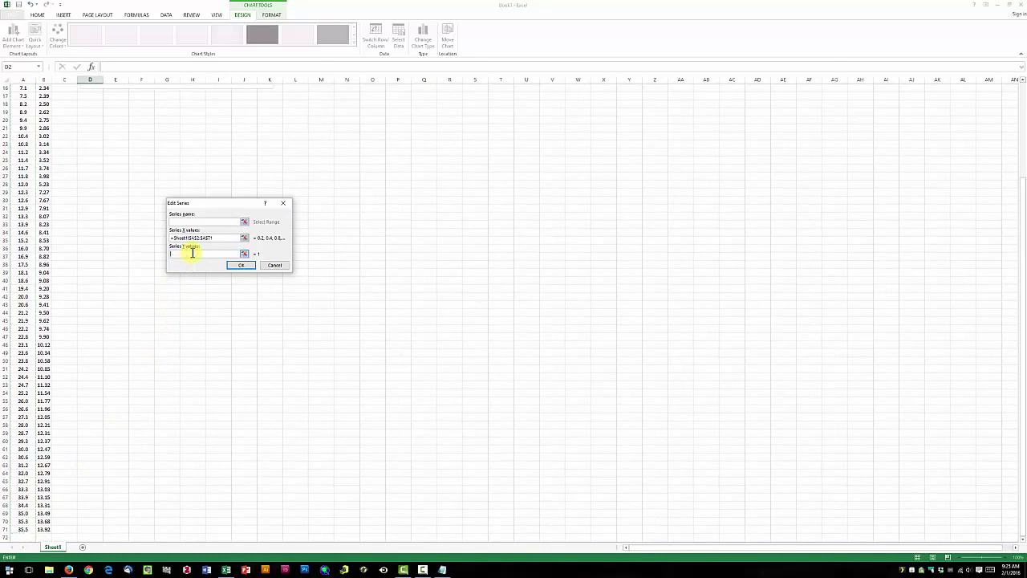
scroll(88, 248, "up", 5)
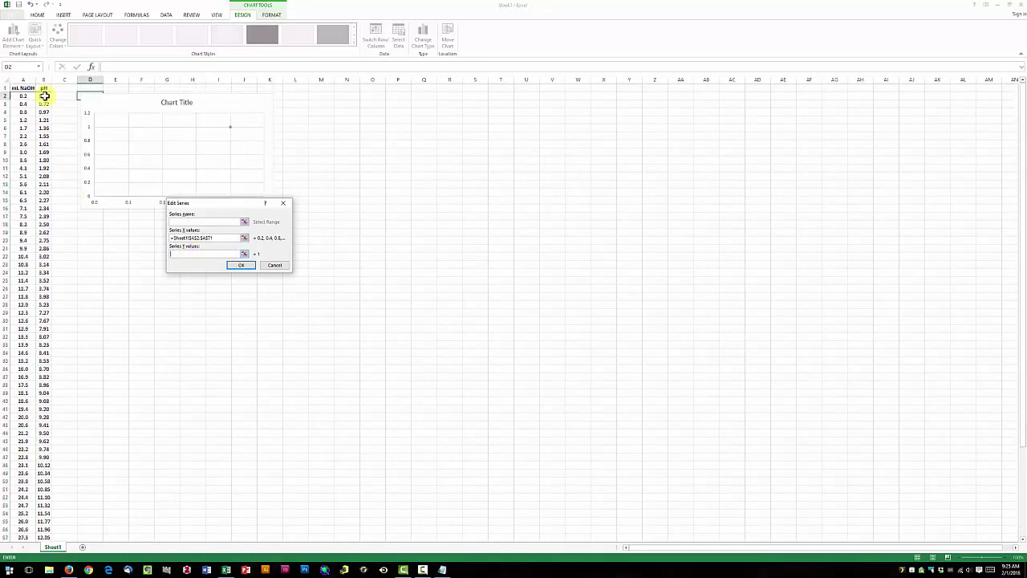
left_click_drag(45, 96, 50, 530)
left_click(249, 264)
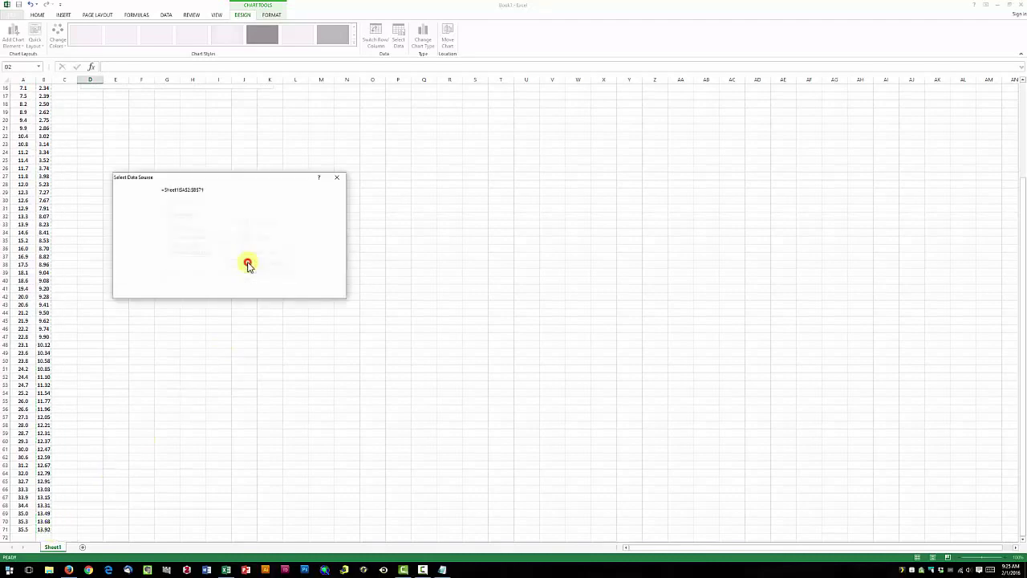
Step: Apply the data source, enlarge the chart to about column M and row 34, and delete its title
left_click(298, 289)
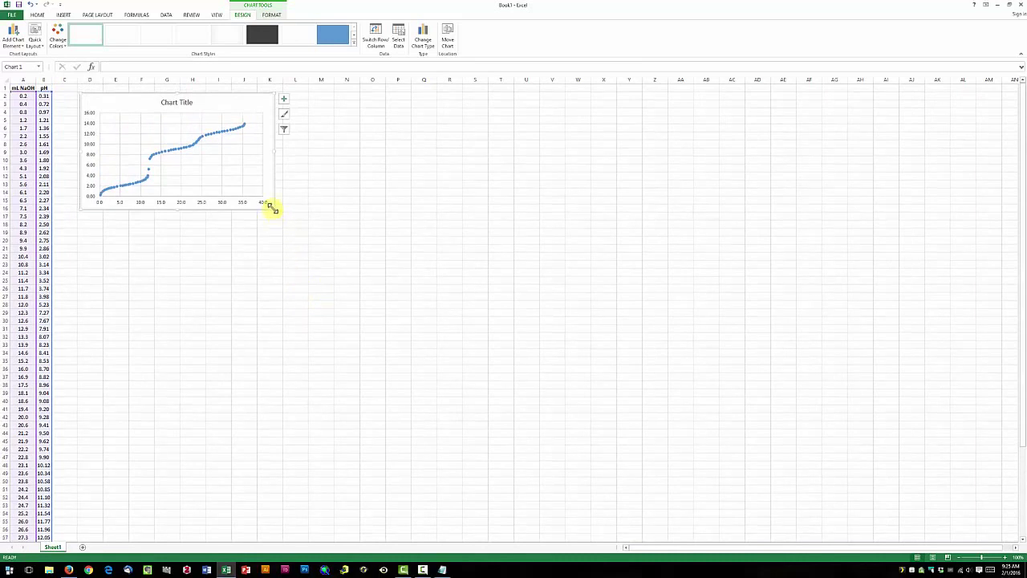
left_click_drag(273, 207, 350, 359)
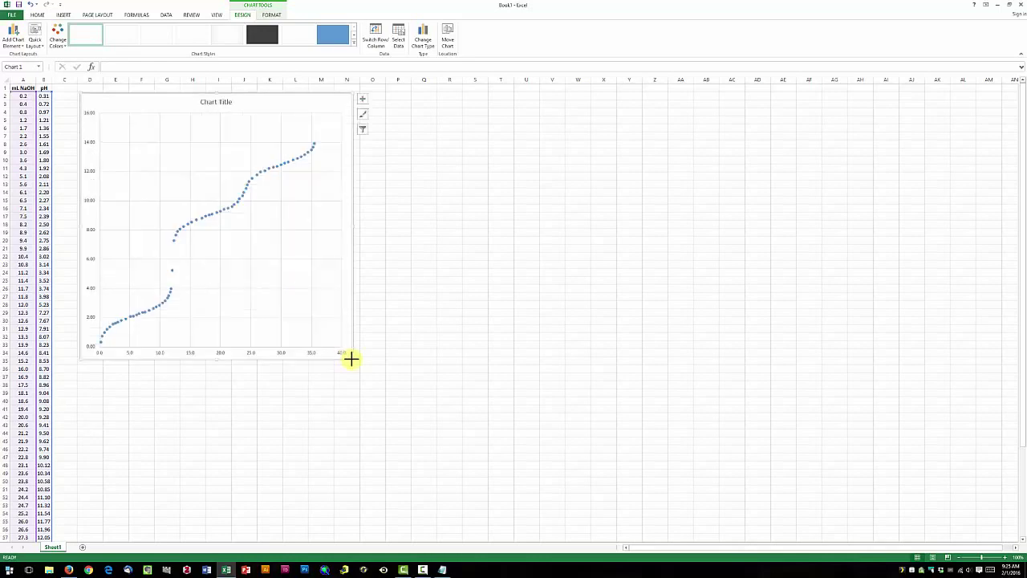
left_click(214, 101)
key("Delete")
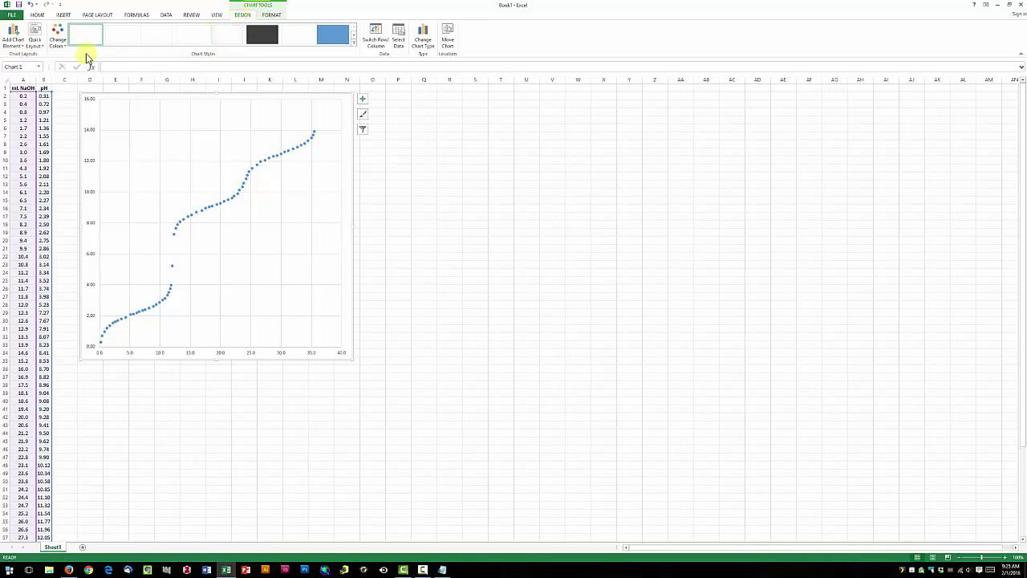
Step: Add a horizontal axis title reading '0.1 M NaOH Added'
left_click(20, 46)
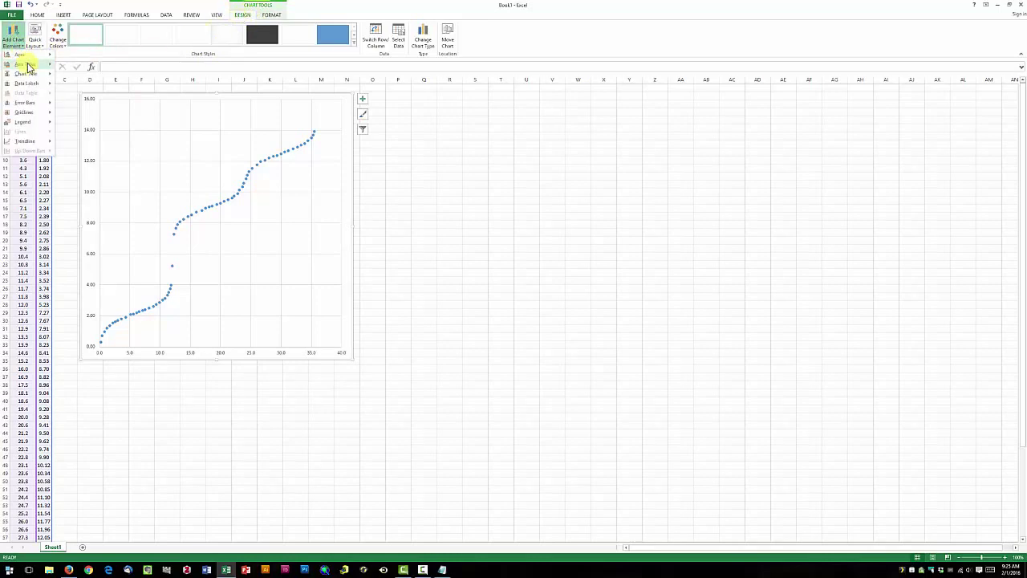
mouse_move(28, 64)
left_click(73, 69)
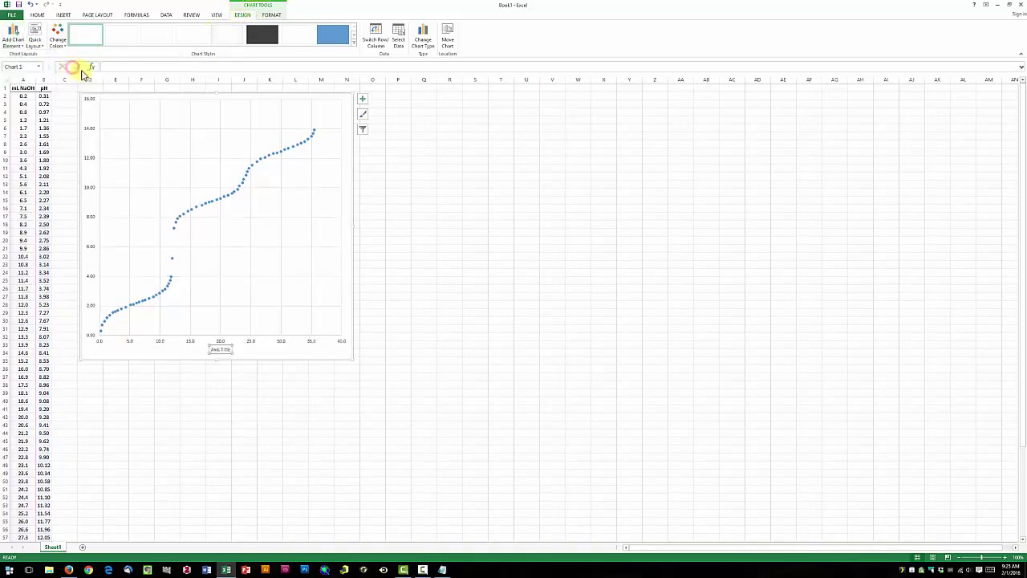
triple_click(217, 349)
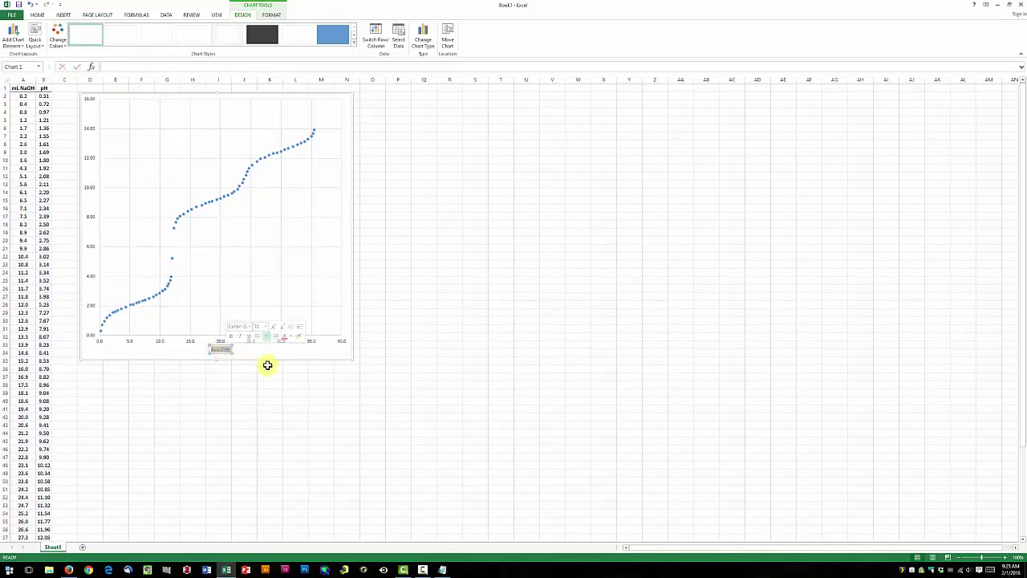
type("0.1")
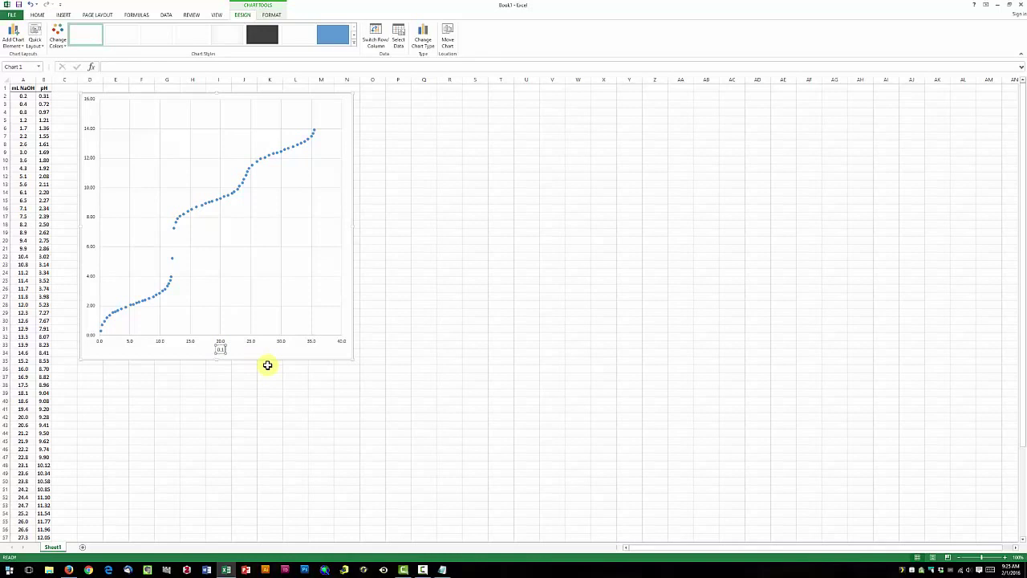
type(" M NaOH Added")
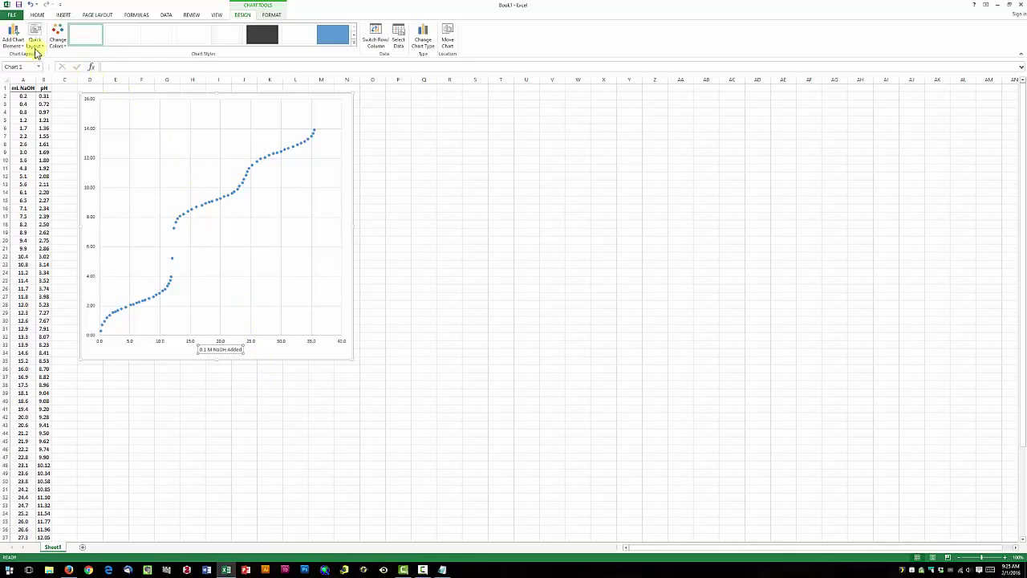
Step: Add a vertical axis title reading 'pH'
left_click(13, 39)
mouse_move(24, 65)
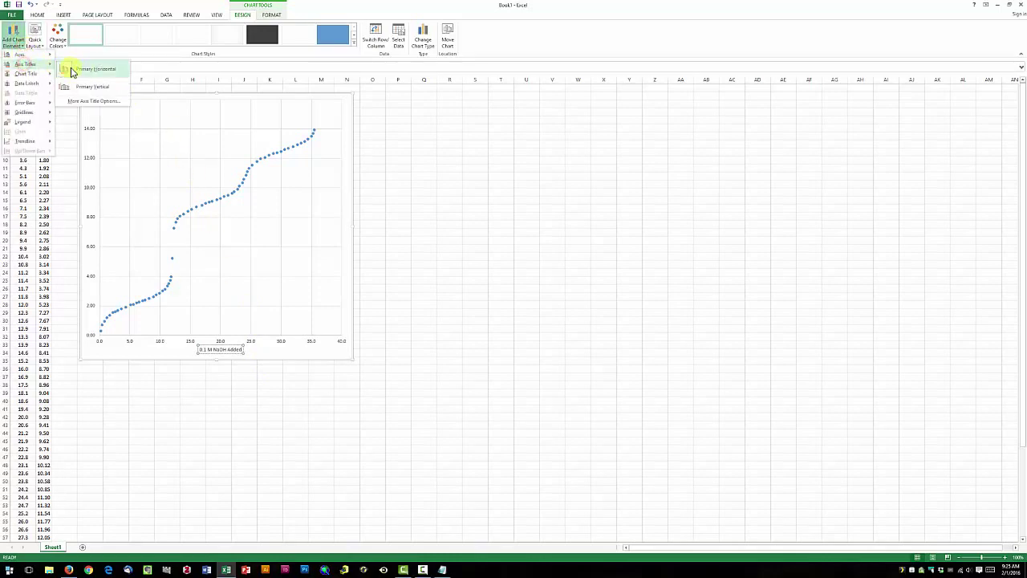
left_click(91, 84)
triple_click(88, 217)
type("pH")
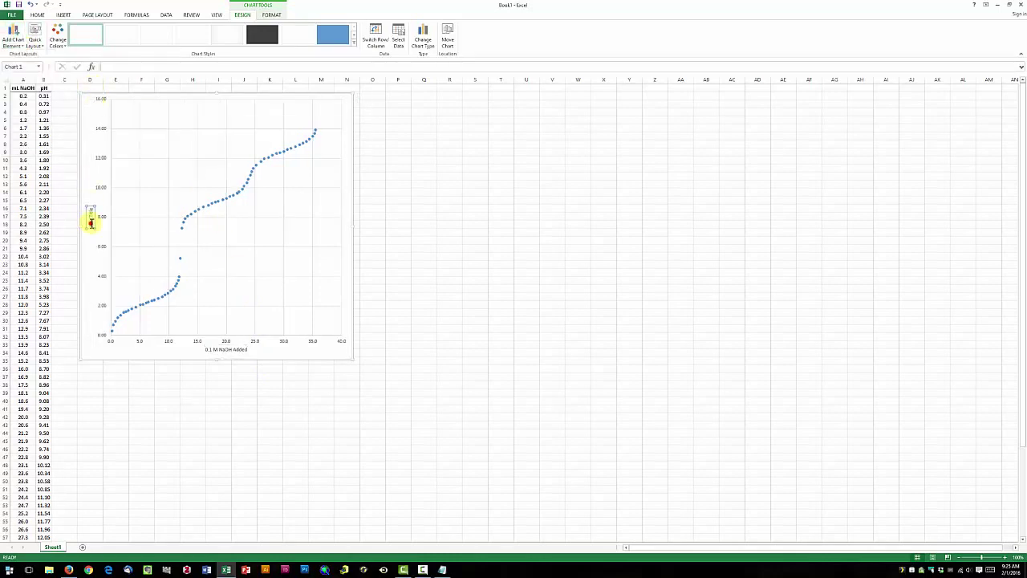
left_click(372, 232)
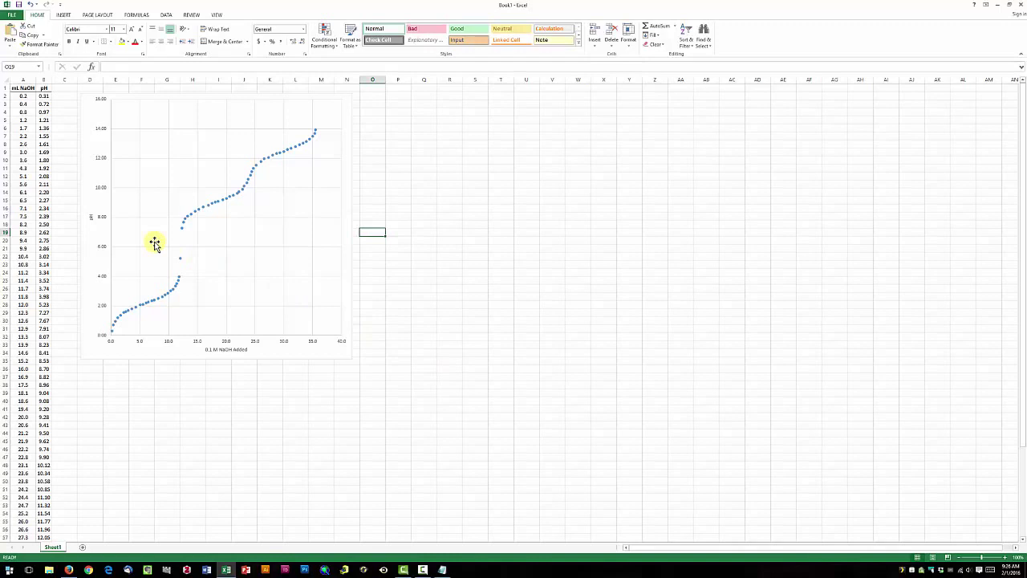
Step: Lower the vertical pH axis Maximum bound in the Format Axis settings
left_click(103, 220)
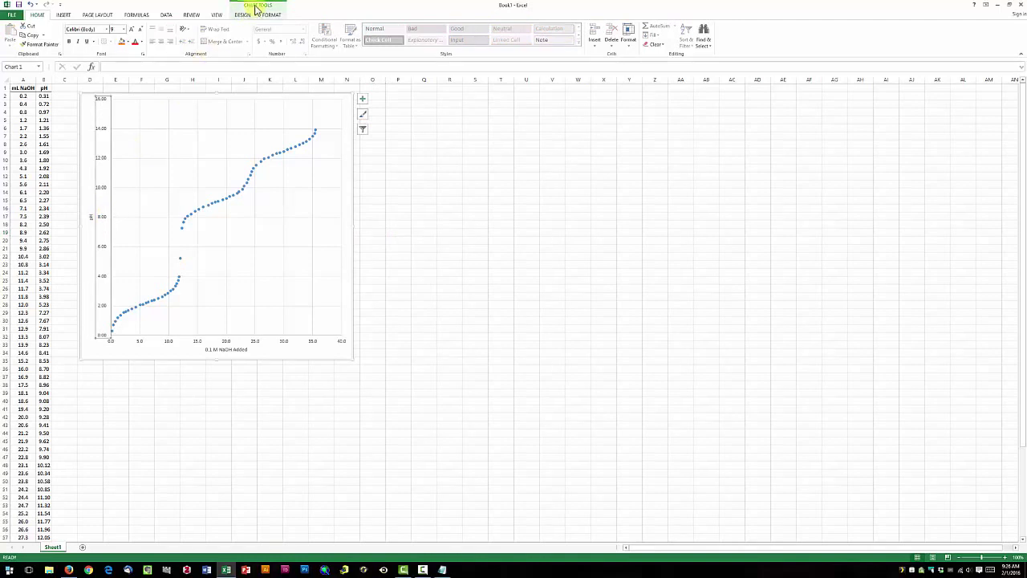
left_click(272, 15)
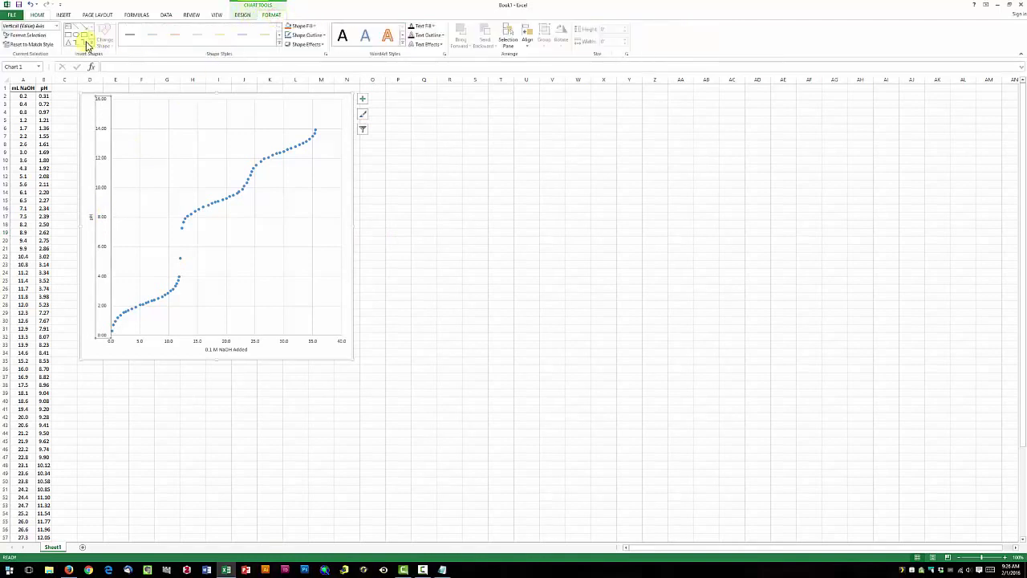
left_click(36, 35)
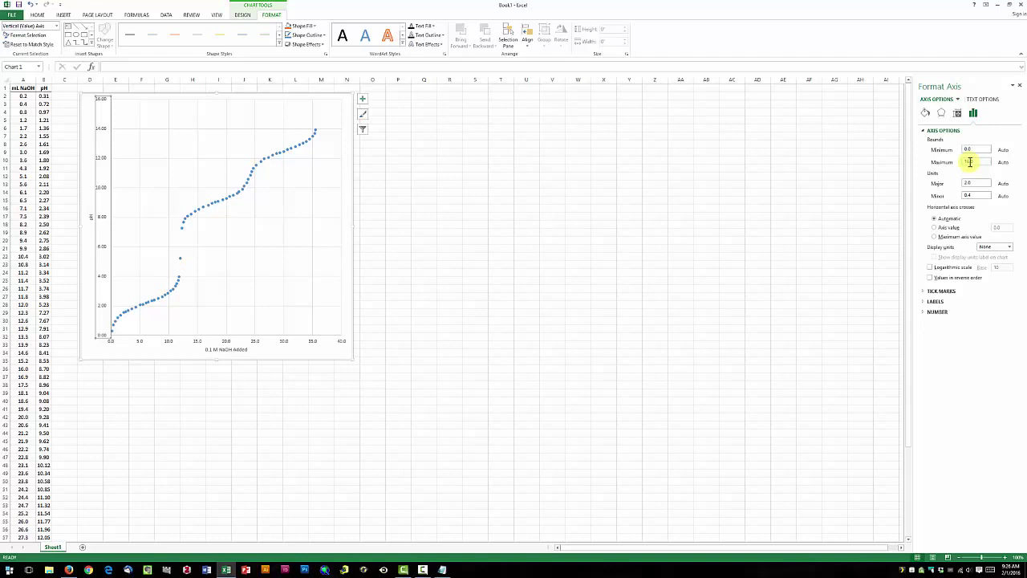
double_click(968, 162)
type("12")
left_click(479, 191)
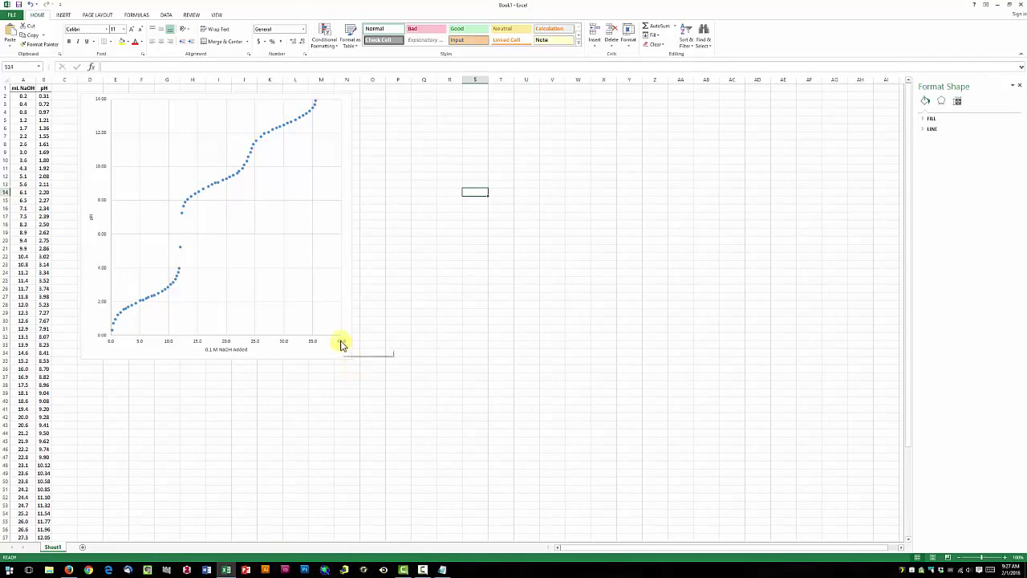
Step: Set the horizontal axis maximum to 36 and major unit to 4, so it starts at 0
left_click(314, 344)
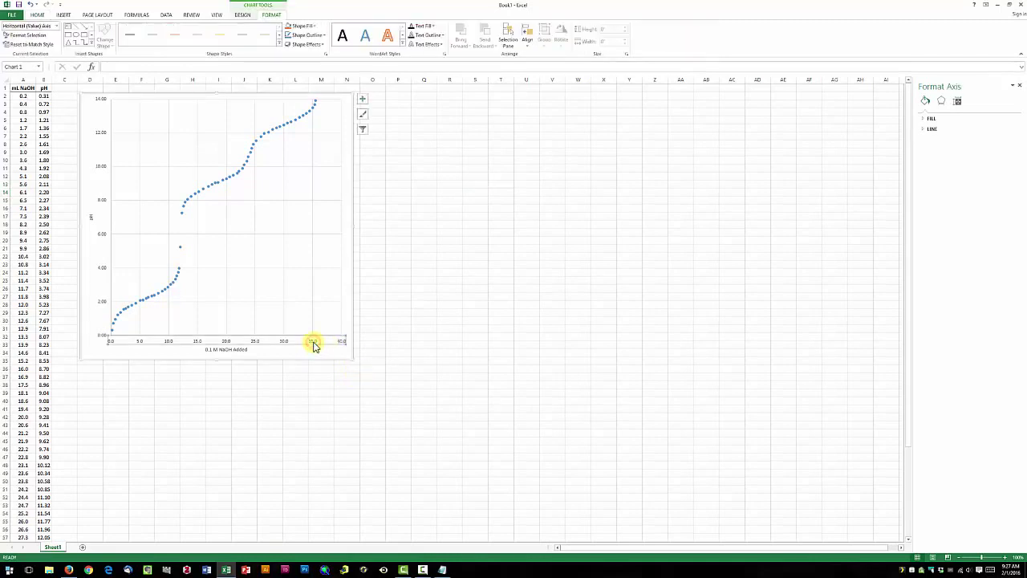
double_click(987, 161)
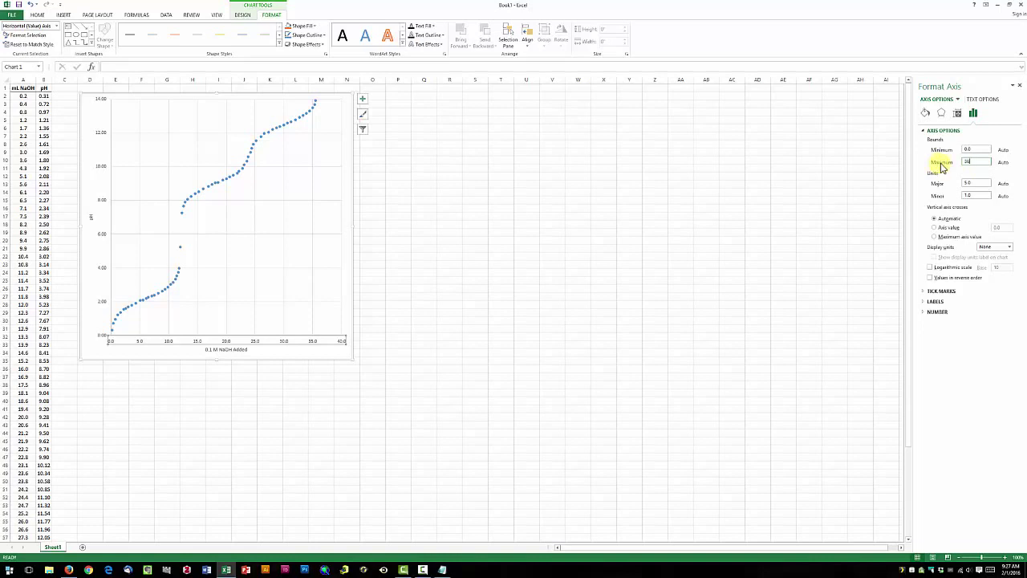
left_click(980, 182)
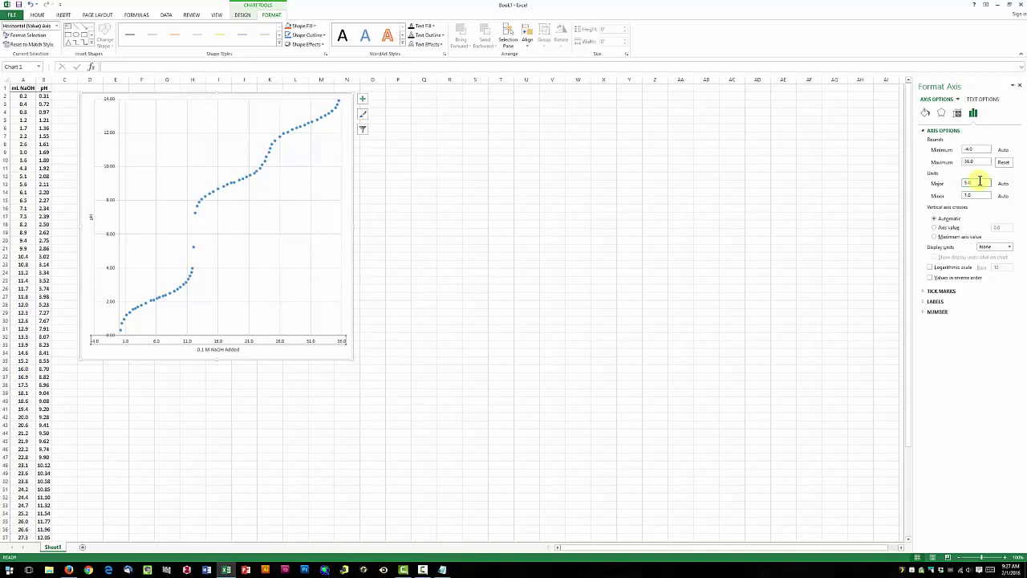
double_click(979, 183)
type("4")
key("Return")
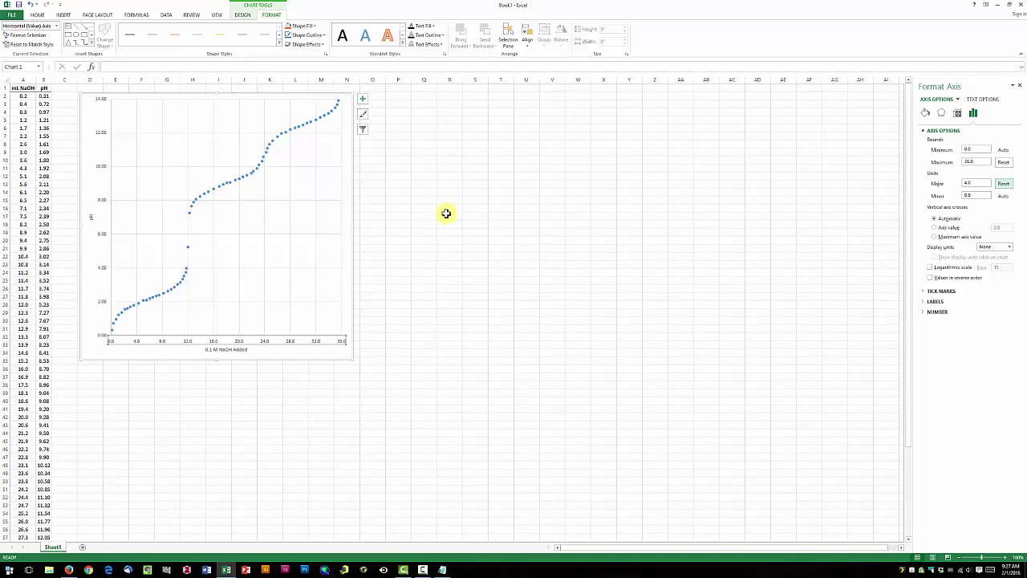
Step: Set the horizontal and vertical axis number labels to 12 pt
left_click(37, 15)
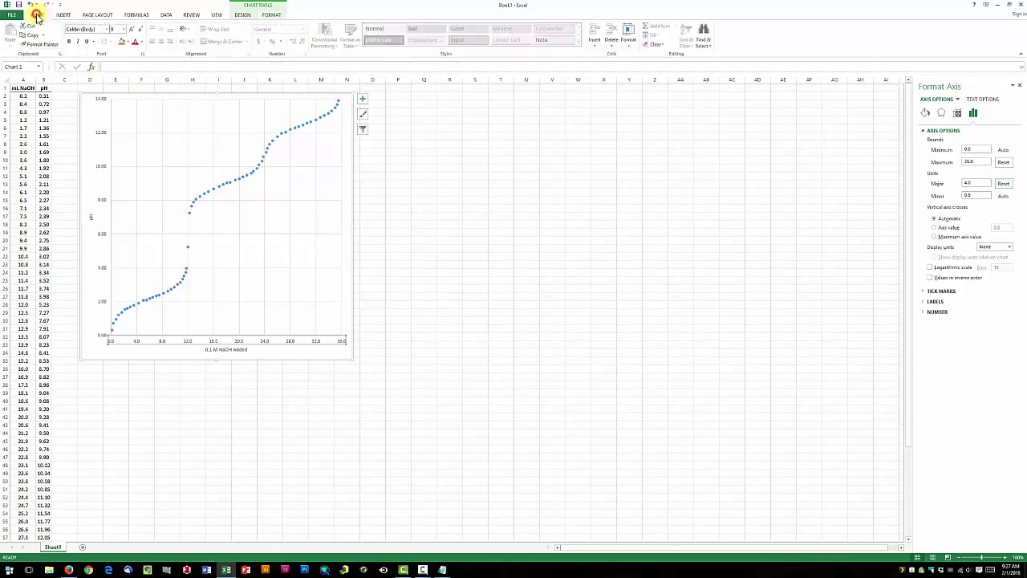
left_click(123, 29)
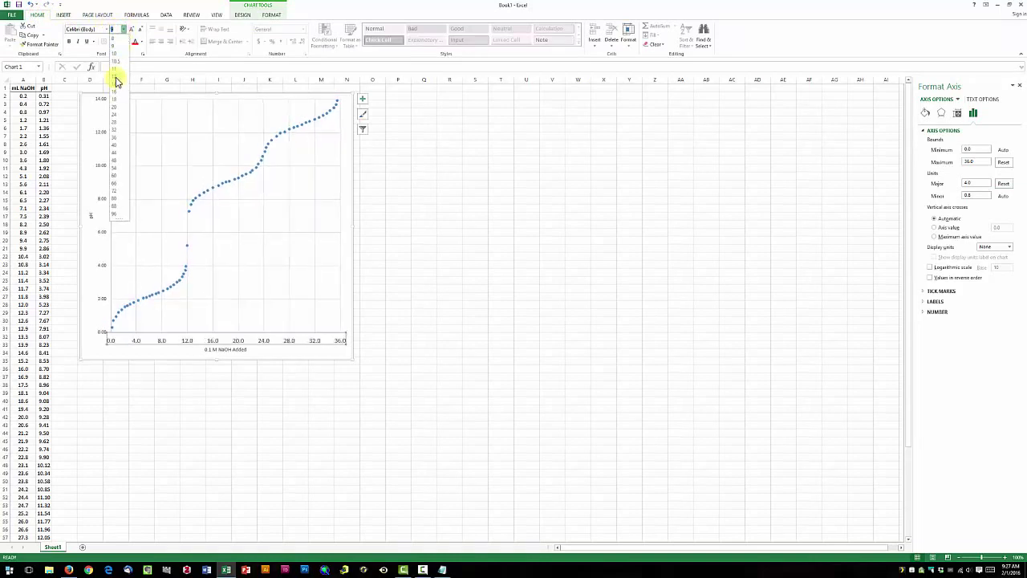
left_click(115, 79)
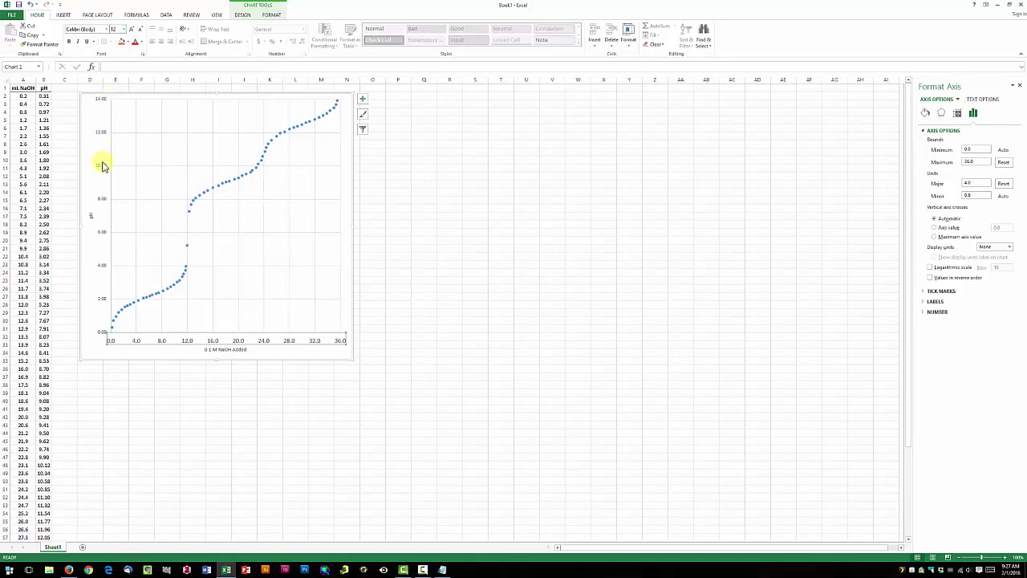
left_click(100, 166)
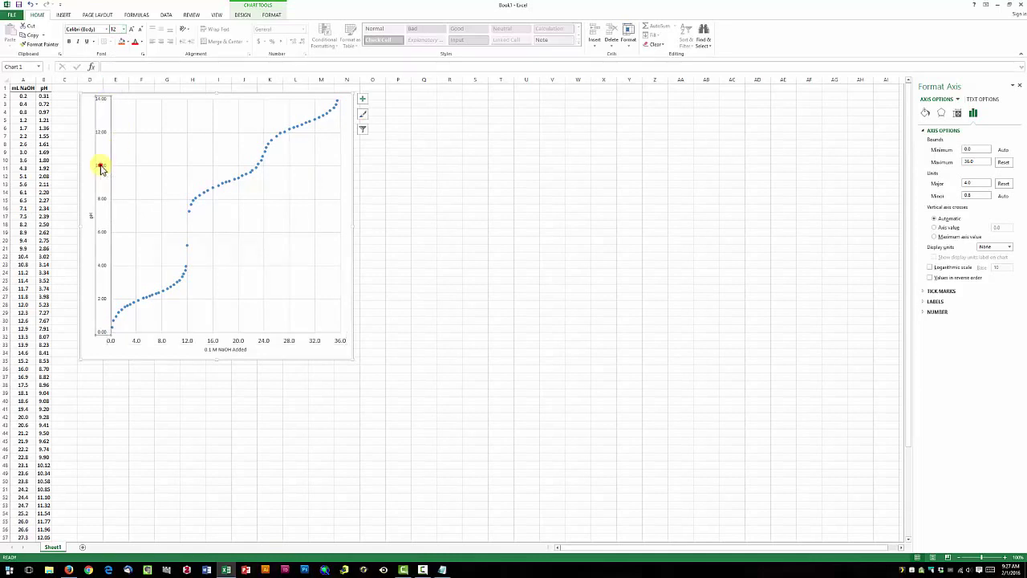
left_click(123, 30)
left_click(118, 78)
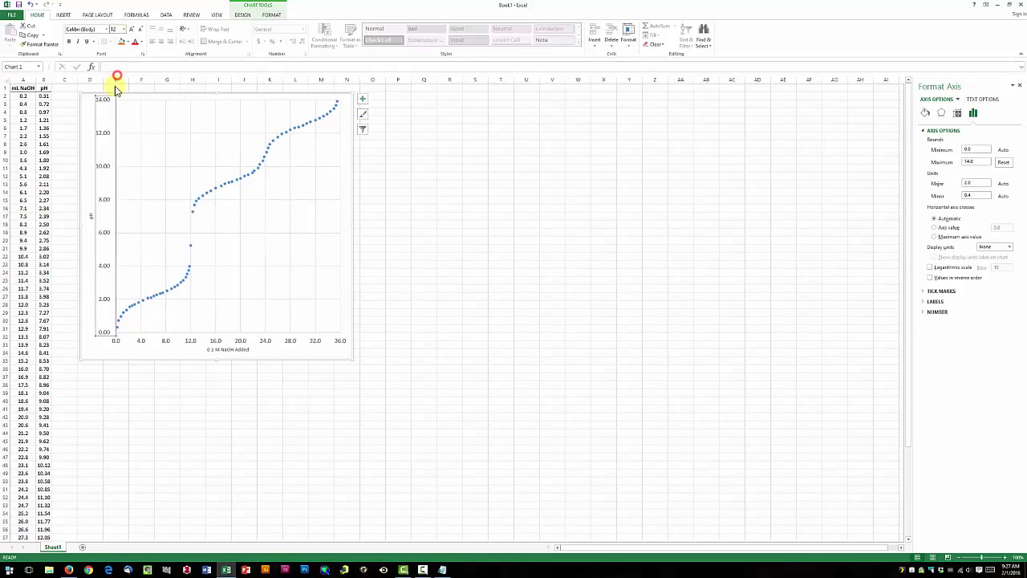
Step: Set the pH and '0.1 M NaOH Added' axis titles to 12 pt and enlarge the chart slightly
left_click(91, 215)
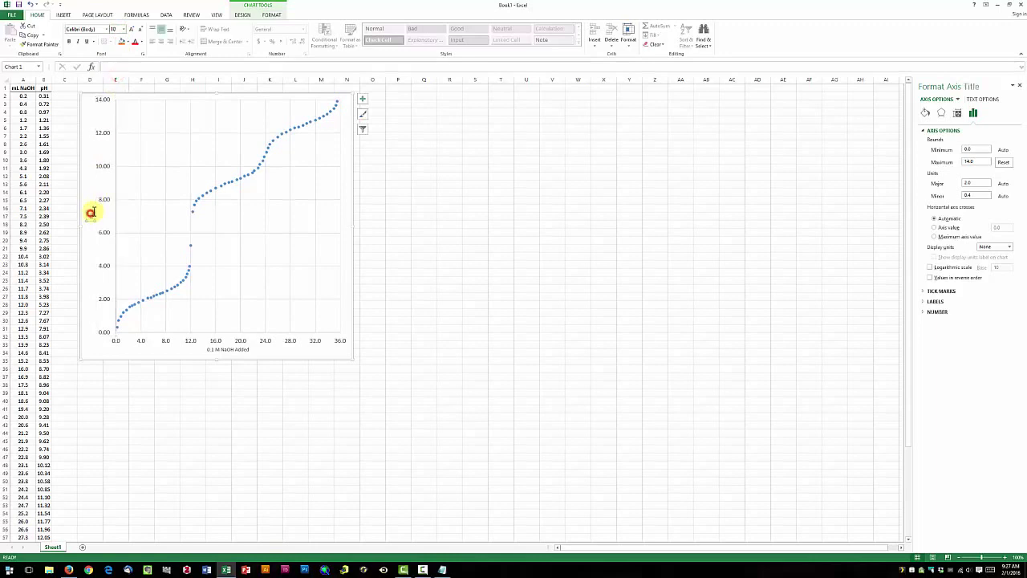
left_click(124, 30)
left_click(118, 78)
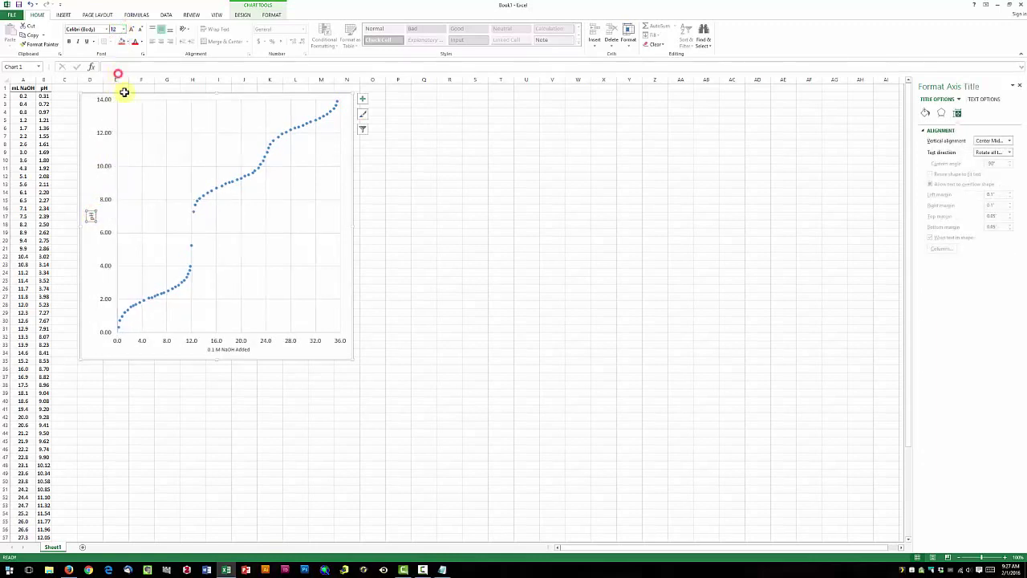
left_click(220, 352)
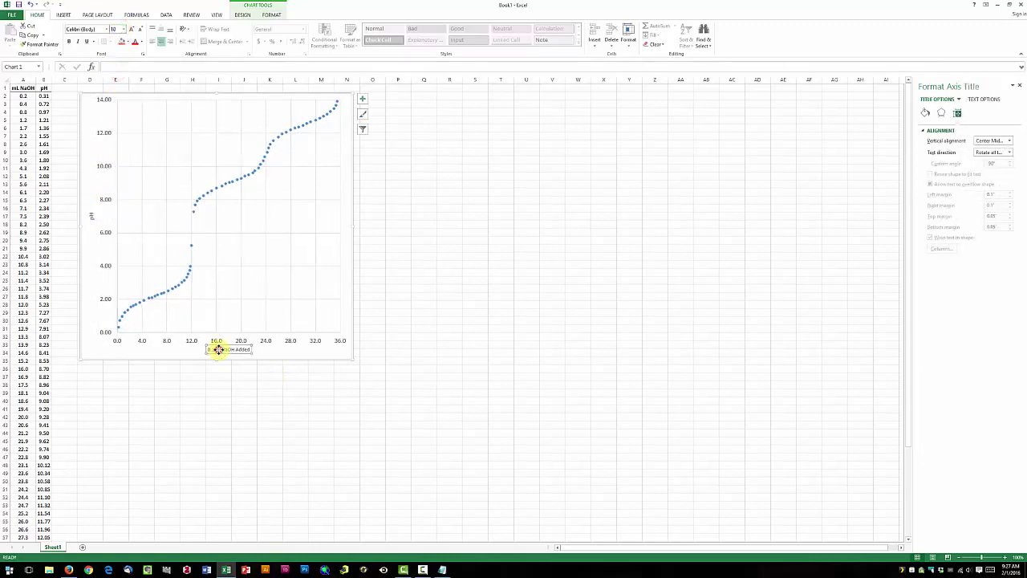
left_click(123, 30)
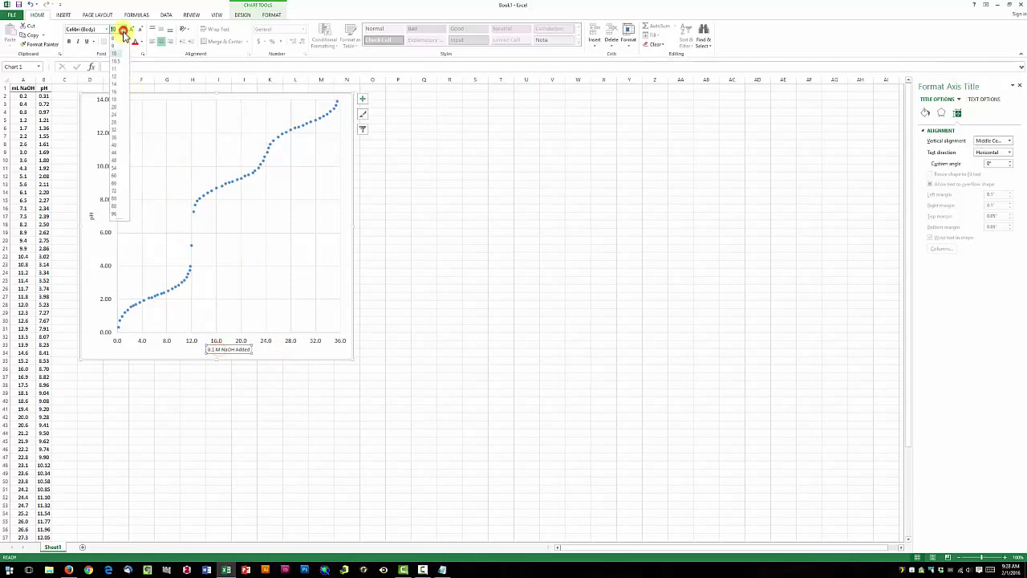
left_click(118, 78)
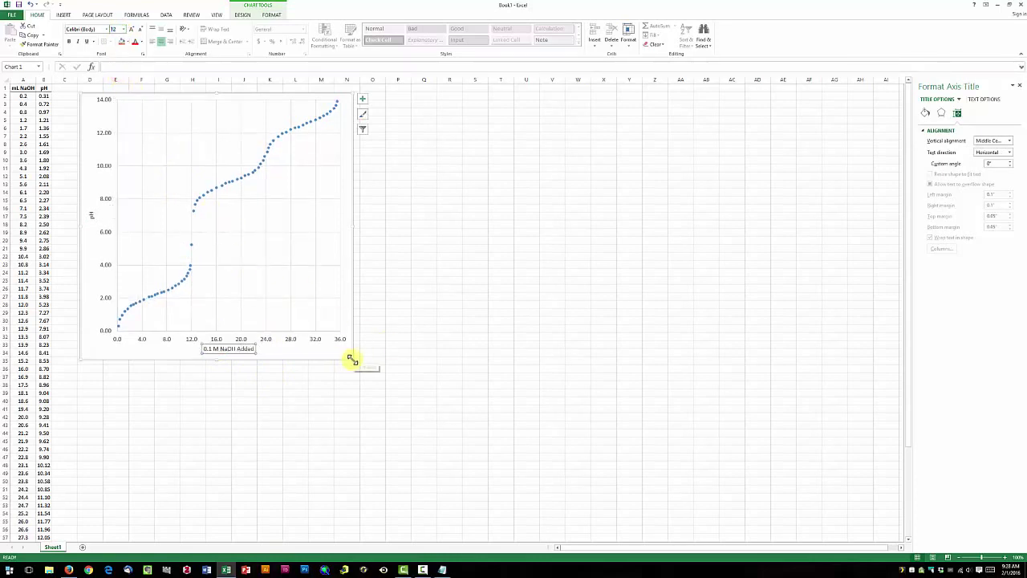
left_click_drag(351, 359, 369, 374)
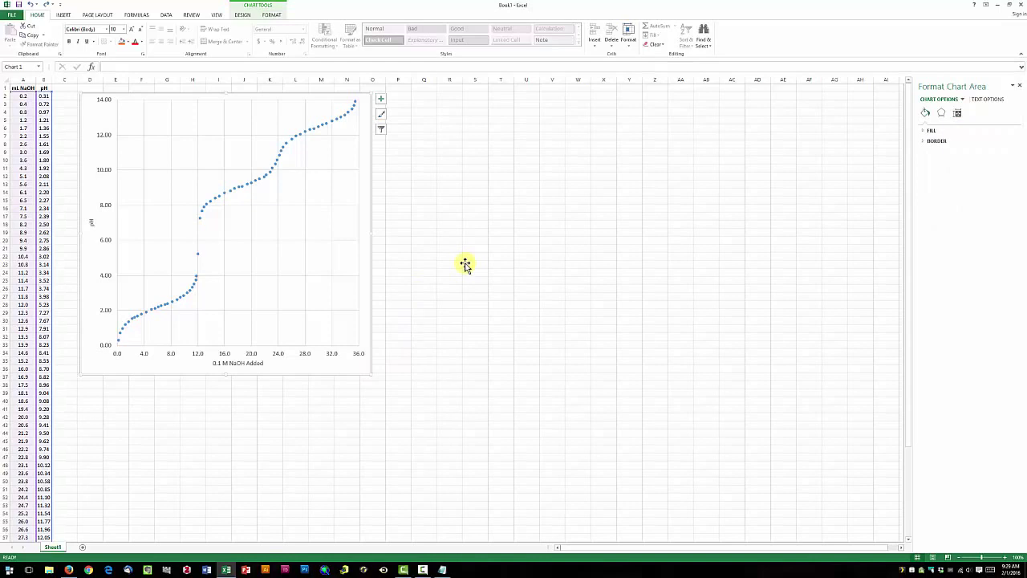
Step: Insert a wide text box directly beneath the chart, spanning its width
left_click(424, 232)
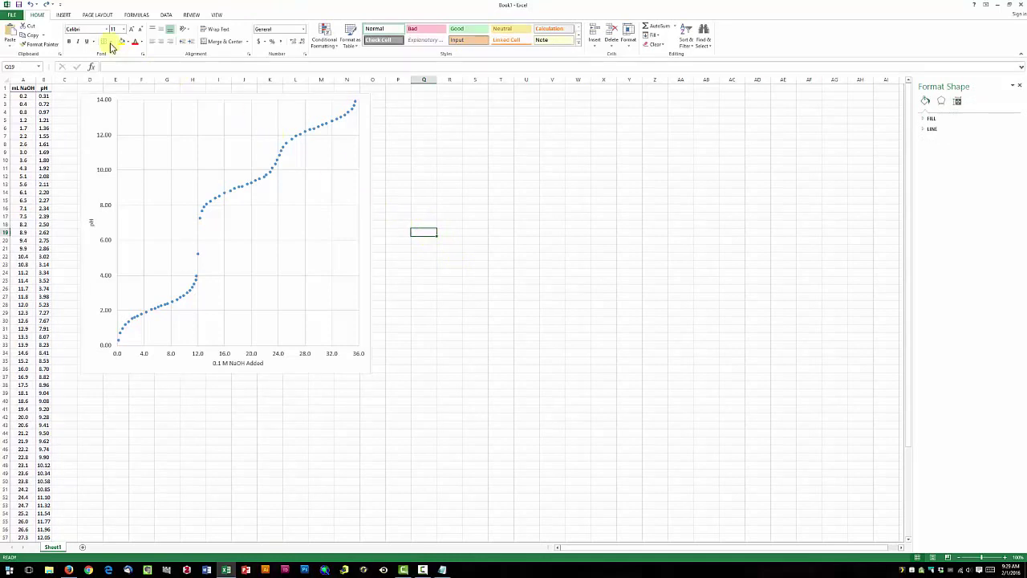
left_click(63, 15)
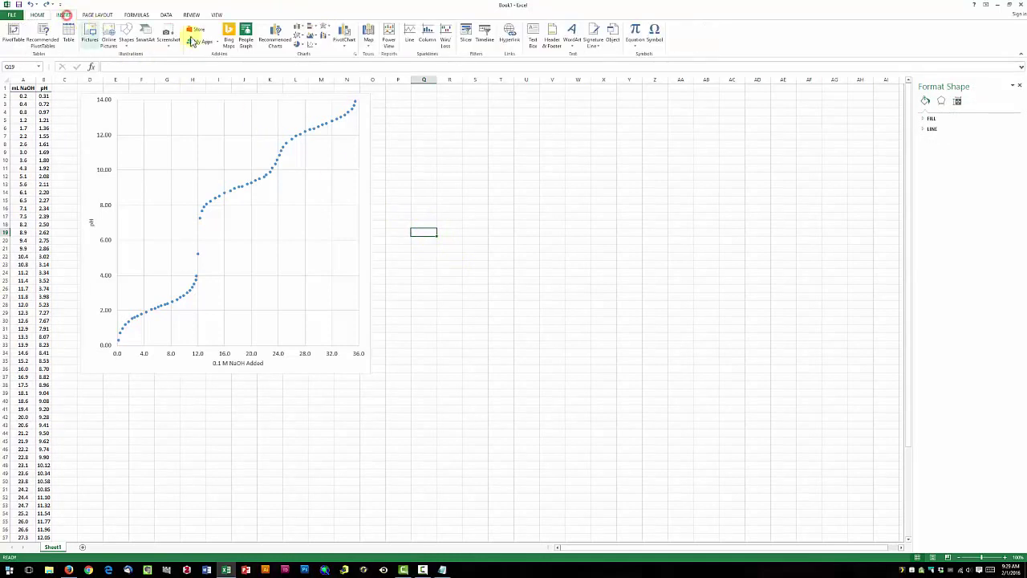
left_click(535, 45)
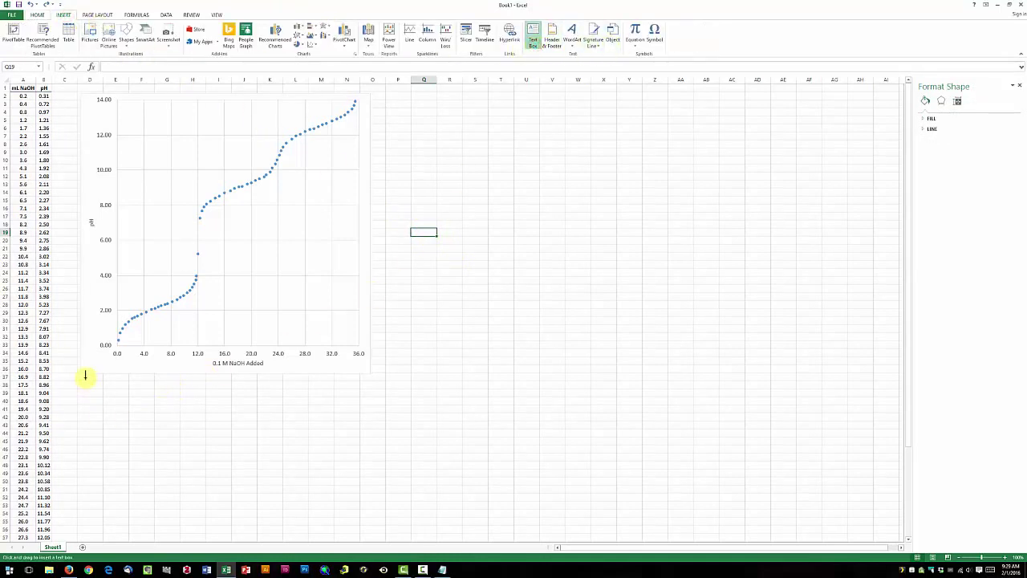
left_click_drag(81, 377, 369, 391)
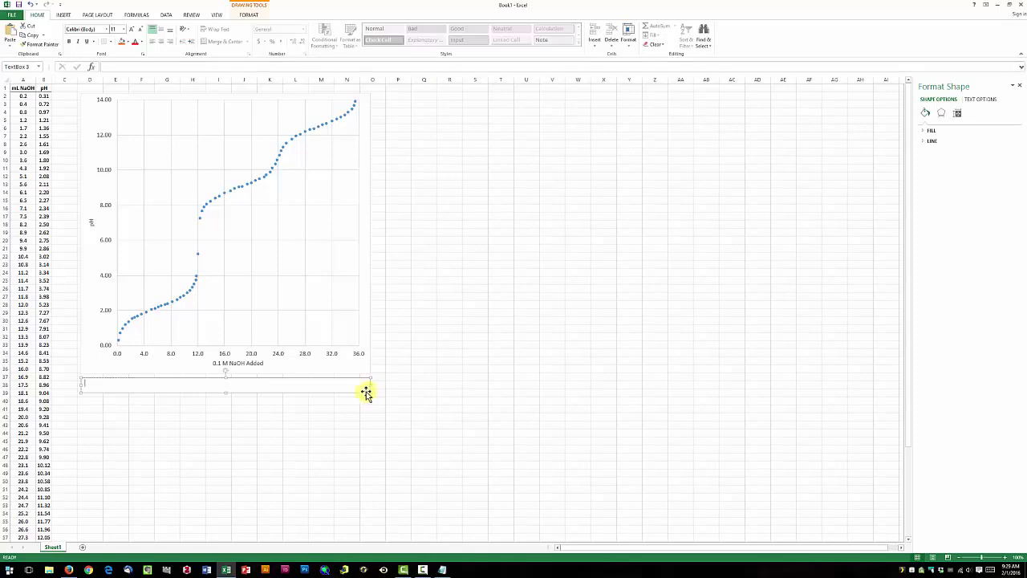
Step: Set the caption text box's outline to No line so it shows no border
right_click(316, 386)
left_click(346, 503)
left_click(925, 141)
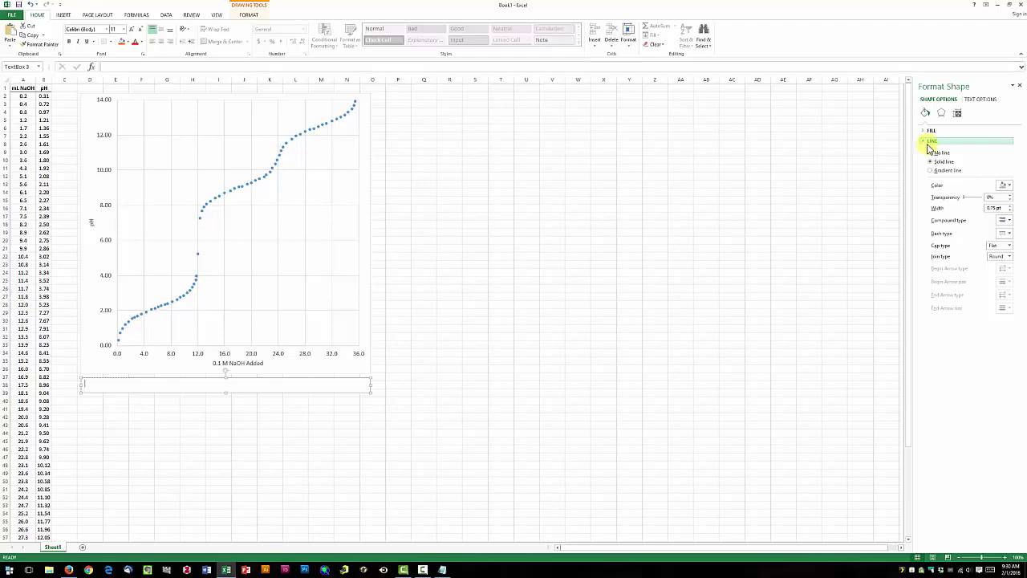
left_click(932, 152)
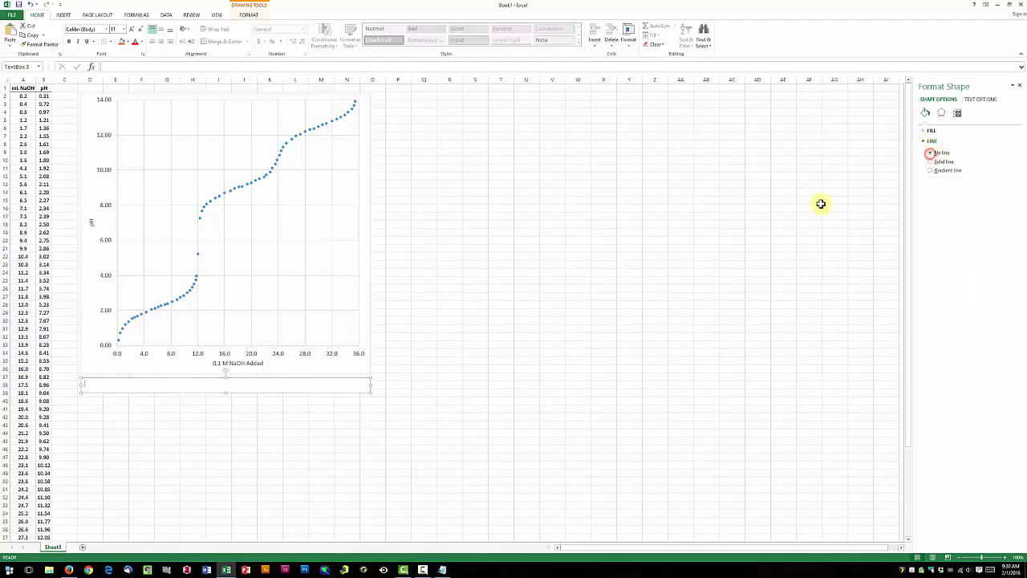
left_click(415, 385)
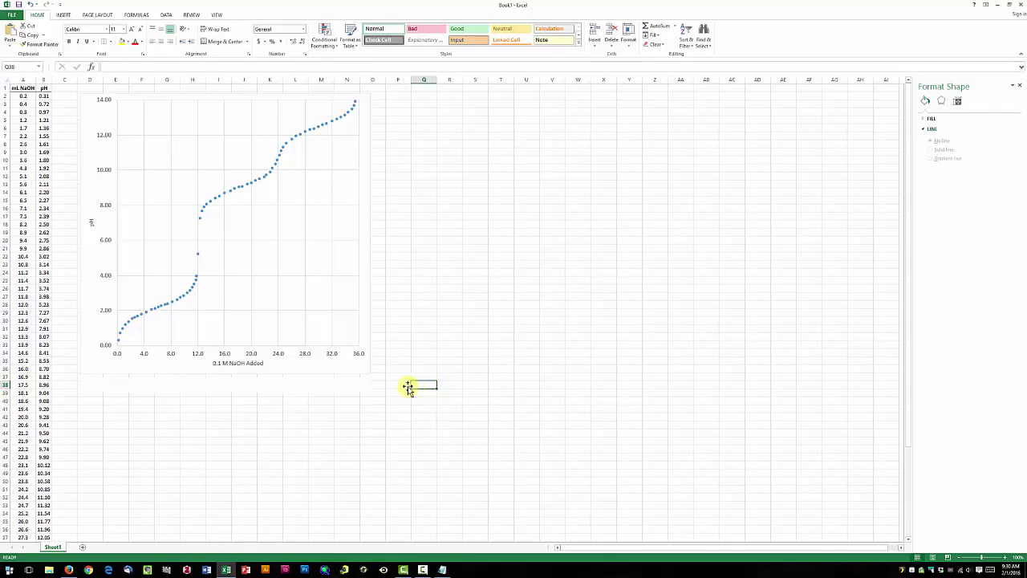
Step: Type the caption 'FIGURE 1. Titration of Arginine with 0.1 M NaOH' followed by a descriptive sentence
left_click(292, 386)
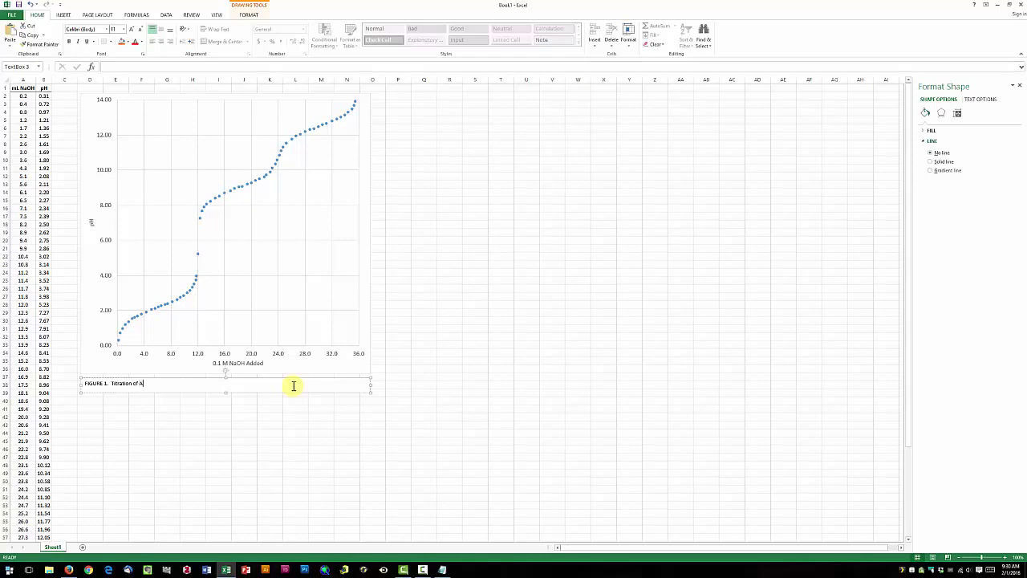
type("ine")
type("ide solution as a function of")
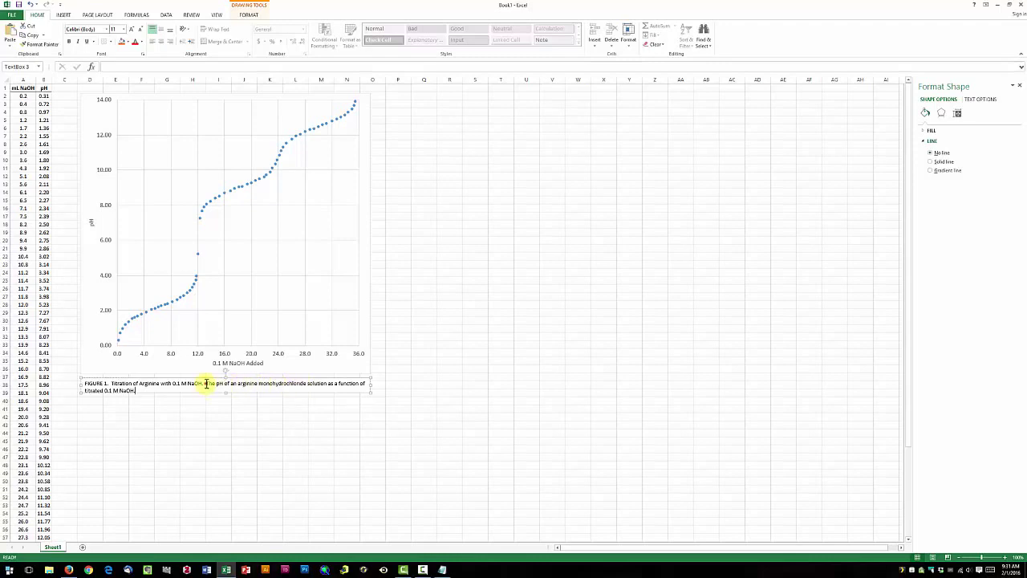
Step: Make the opening sentence 'FIGURE 1. Titration of Arginine with 0.1 M NaOH.' bold
left_click_drag(206, 383, 88, 385)
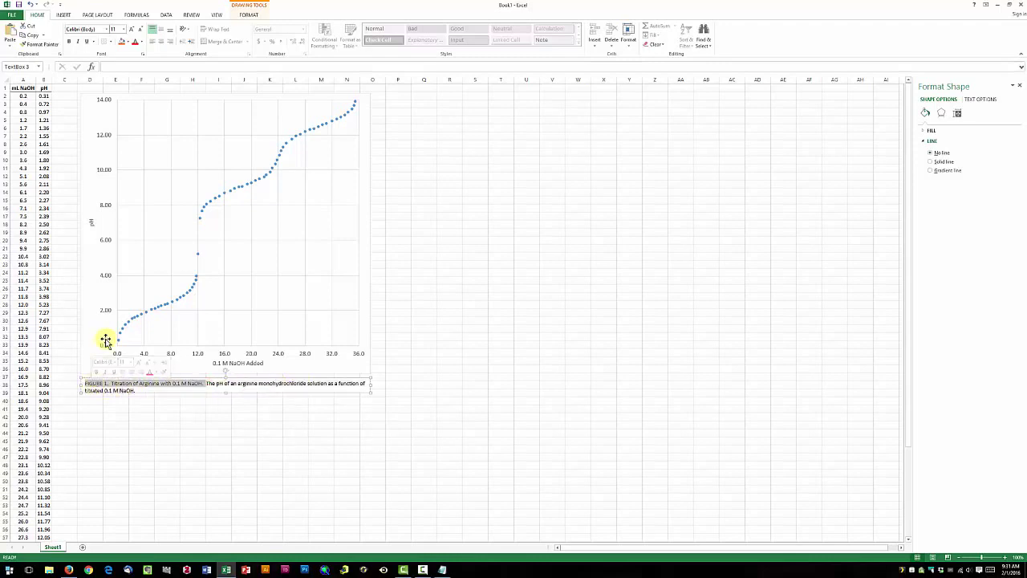
left_click(97, 372)
left_click(149, 388)
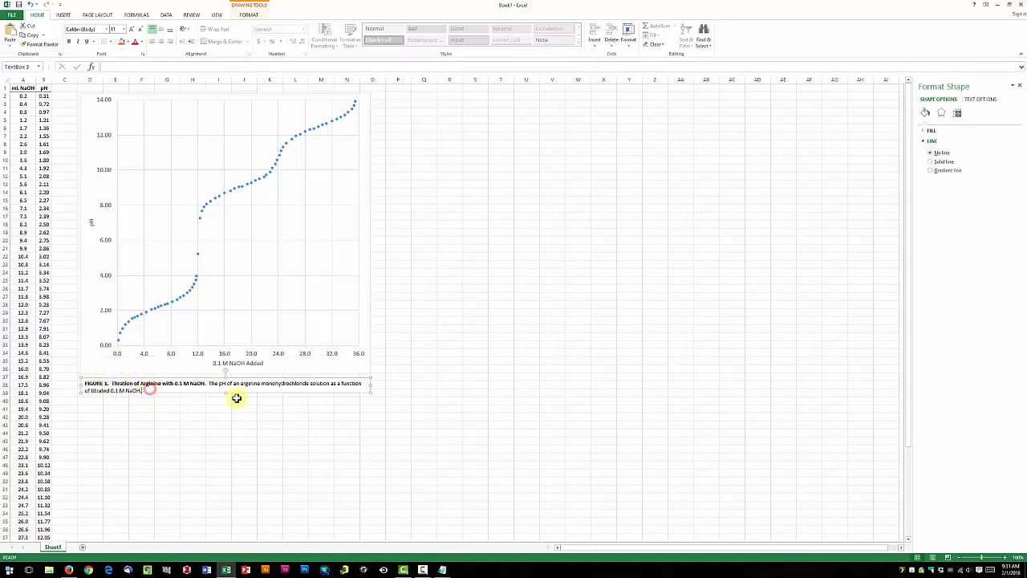
Step: Set the entire caption text to 14 pt
left_click_drag(192, 390, 84, 382)
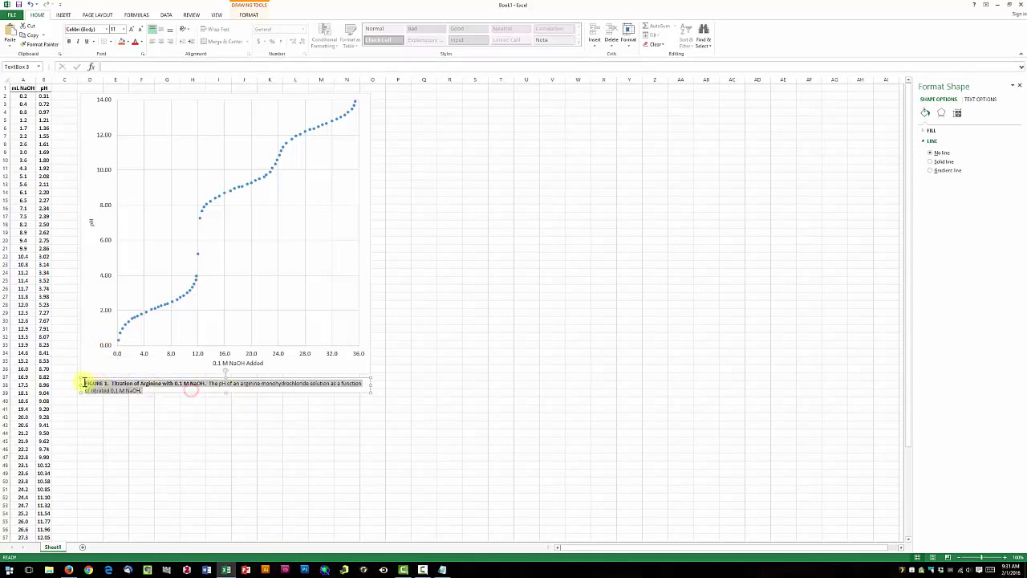
left_click(122, 29)
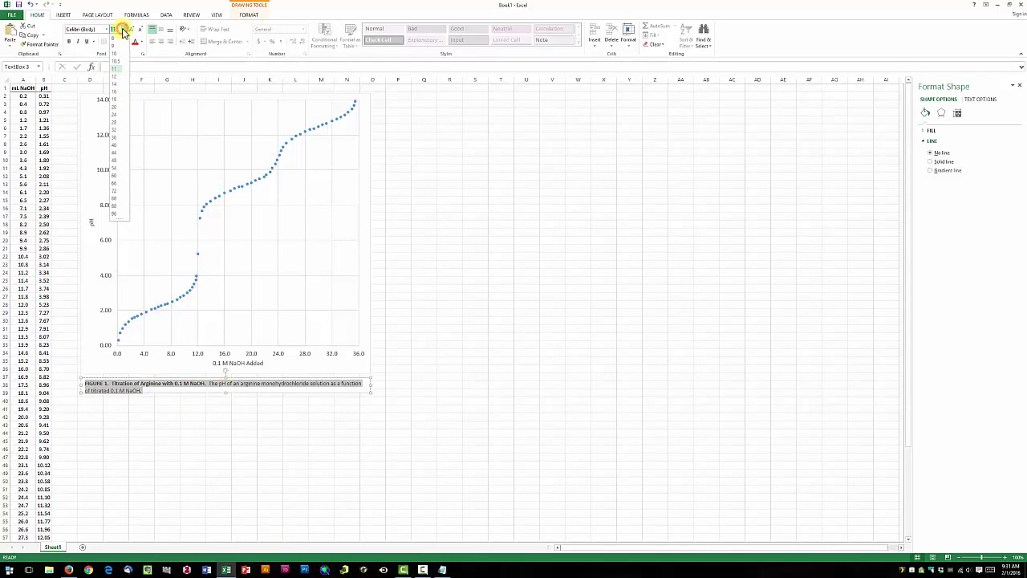
left_click(115, 84)
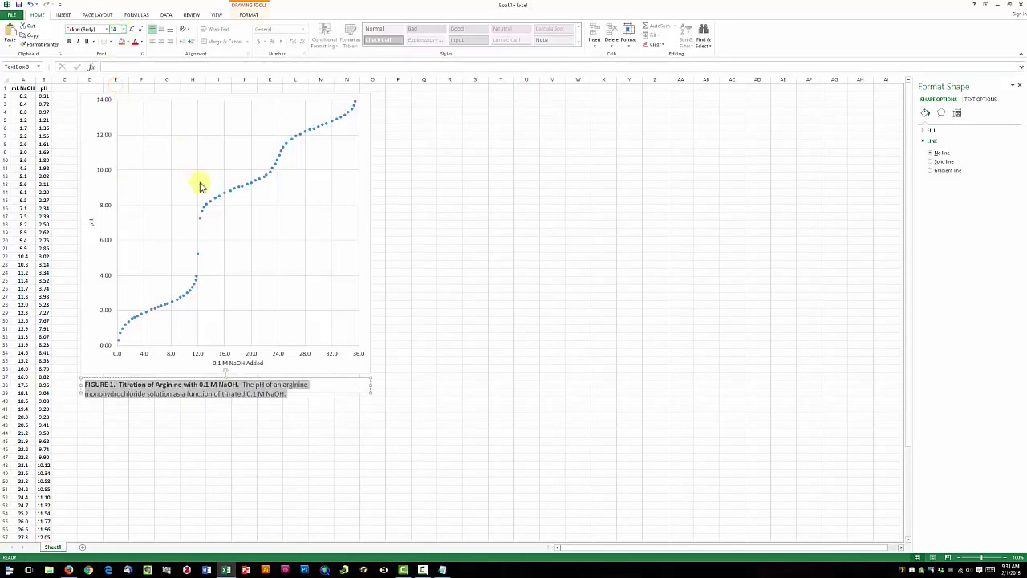
left_click(225, 394)
left_click(223, 401)
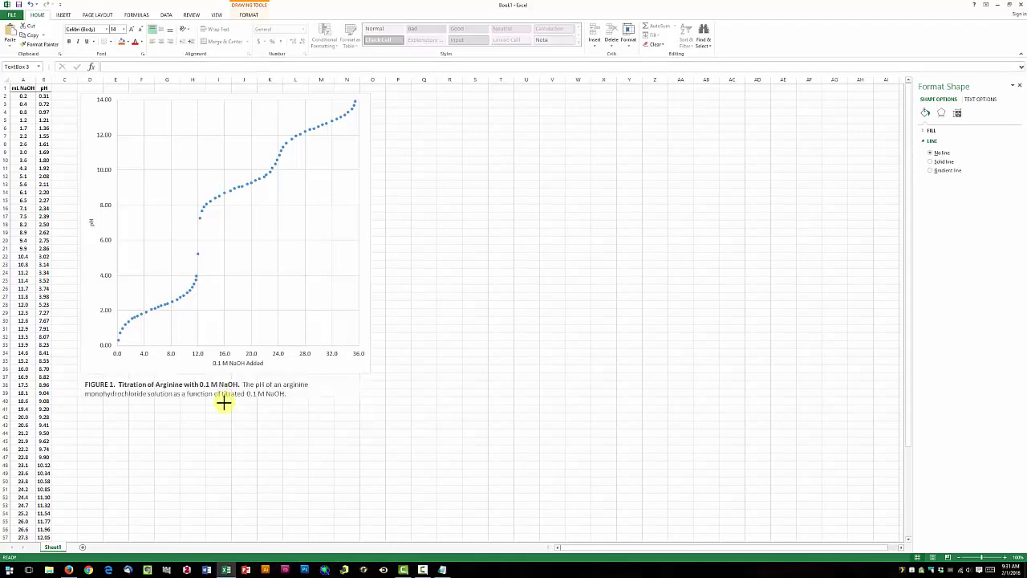
left_click(223, 403)
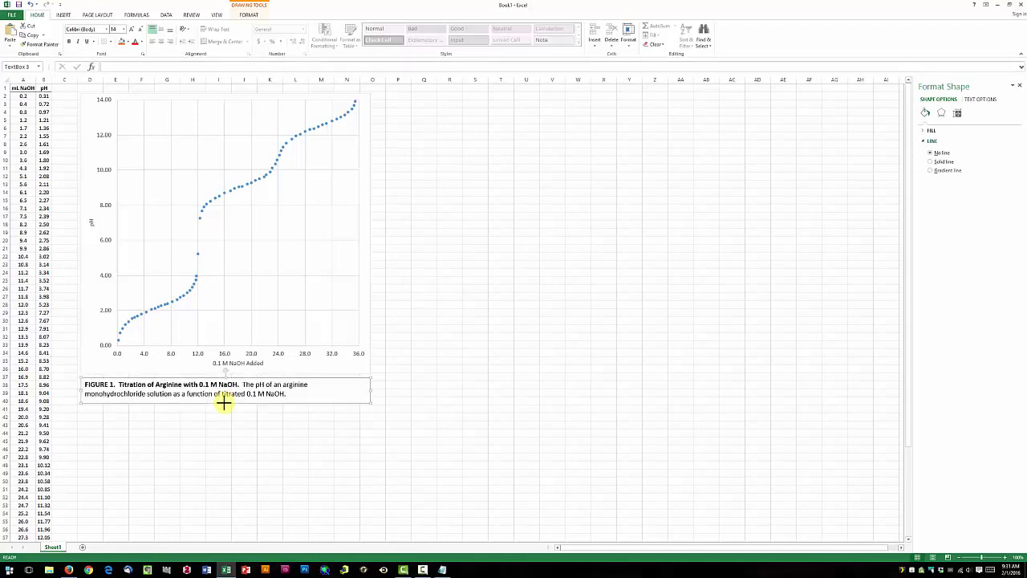
left_click(444, 380)
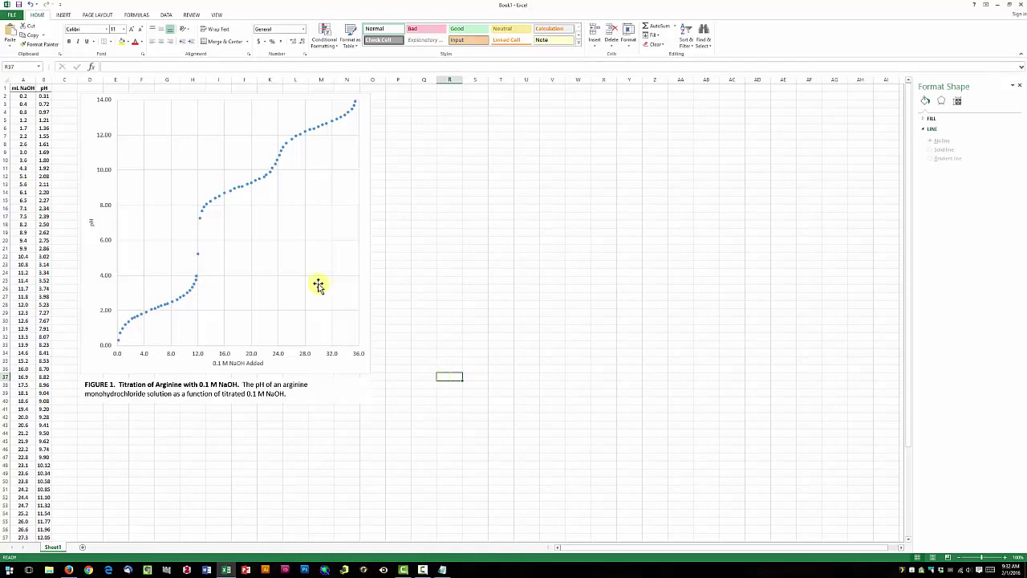
Step: In Print settings, choose the Adobe PDF printer with Fit Sheet on One Page scaling
left_click(13, 16)
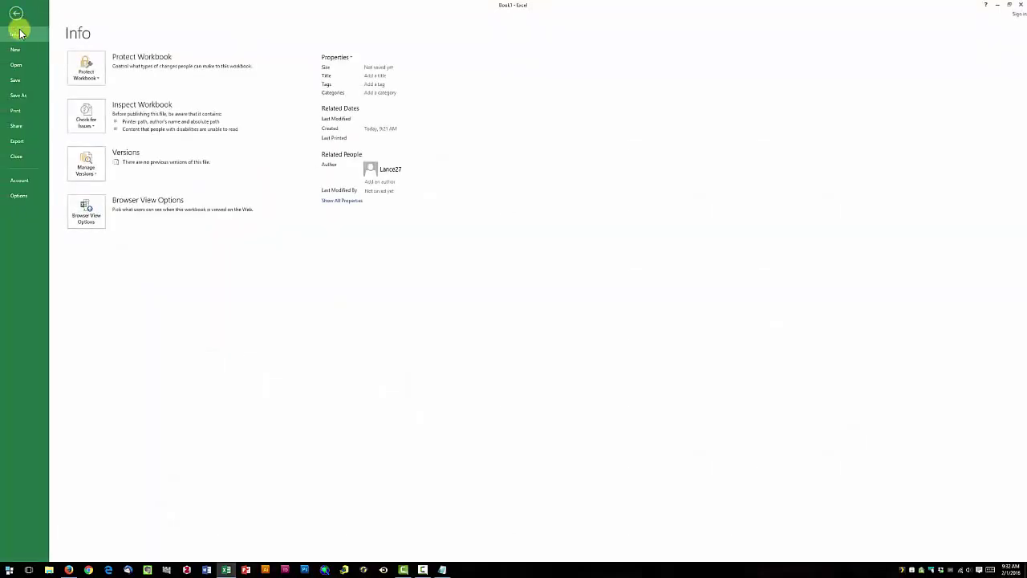
left_click(28, 110)
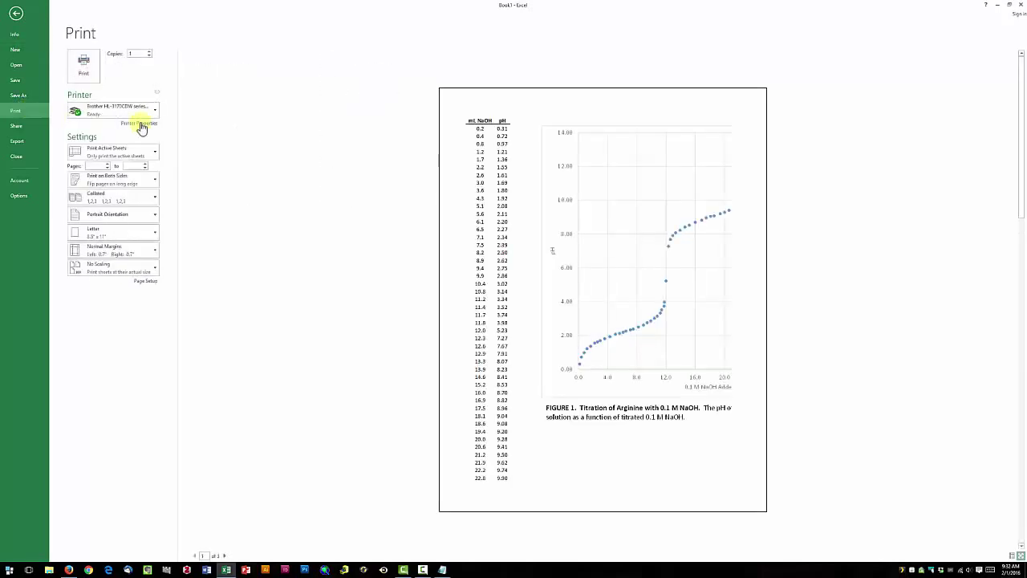
left_click(154, 110)
left_click(112, 131)
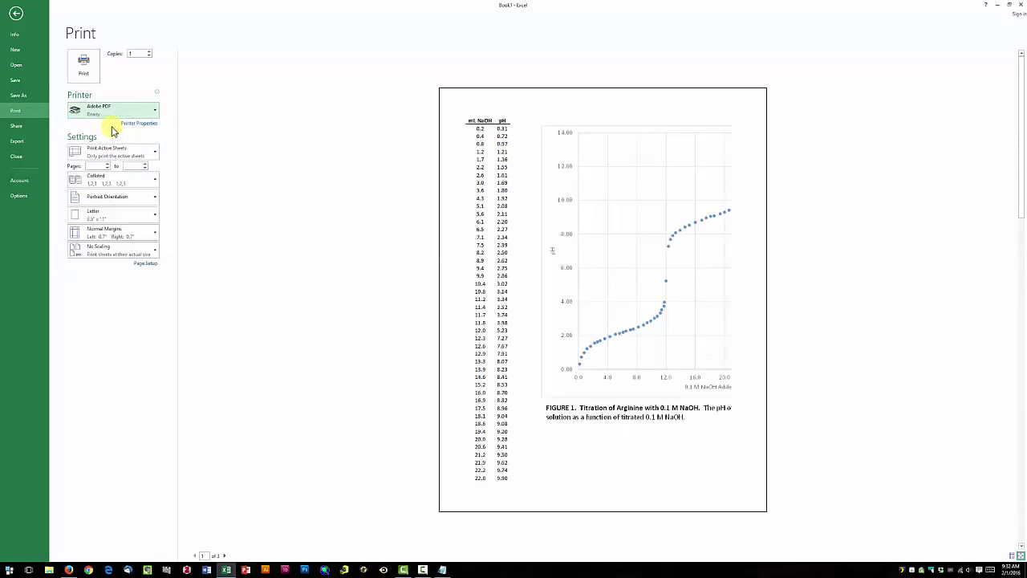
left_click(154, 253)
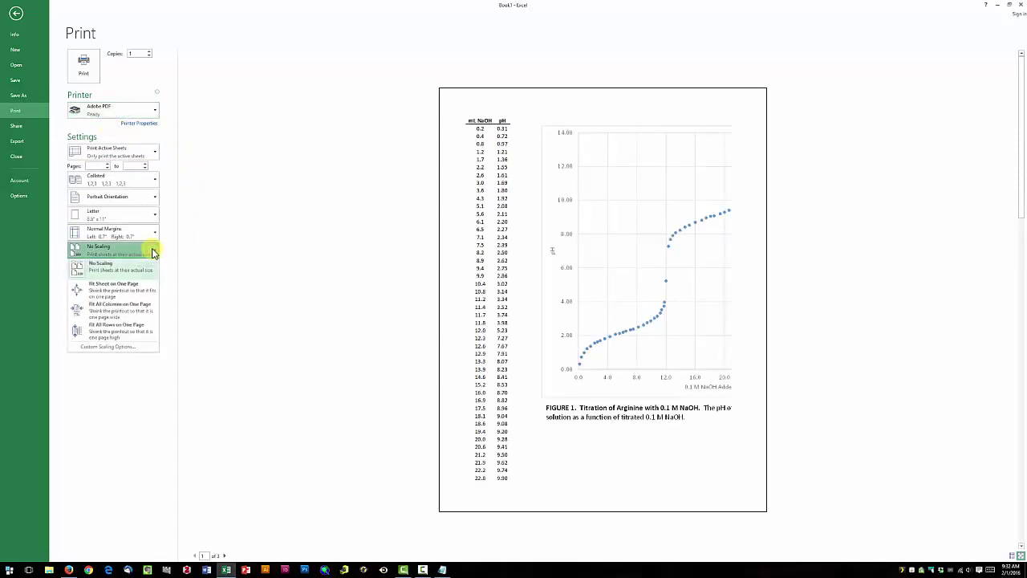
left_click(114, 296)
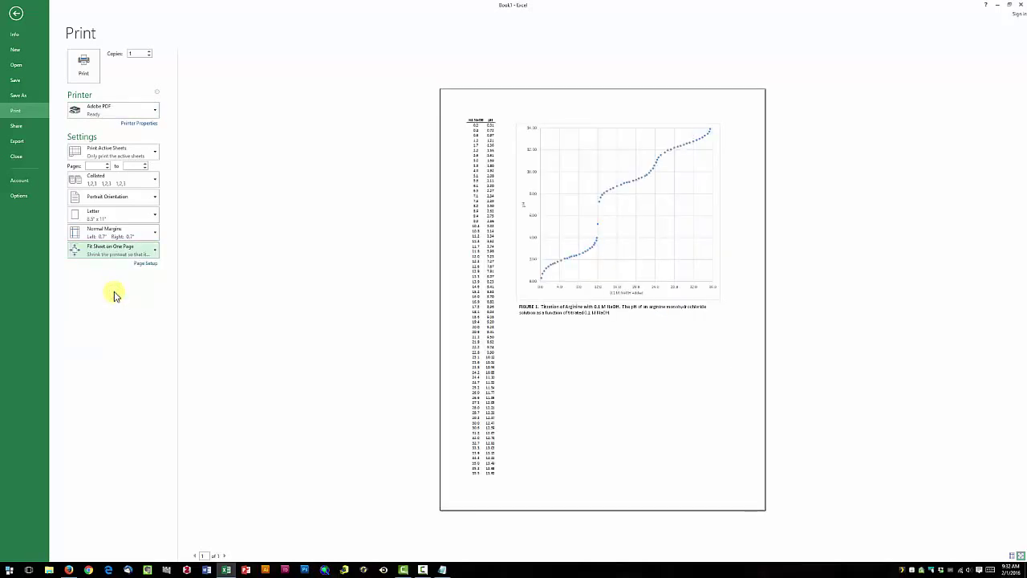
Step: Save the PDF as 'Titration Data and Scatter Plot' and view it in Adobe Acrobat
left_click(78, 64)
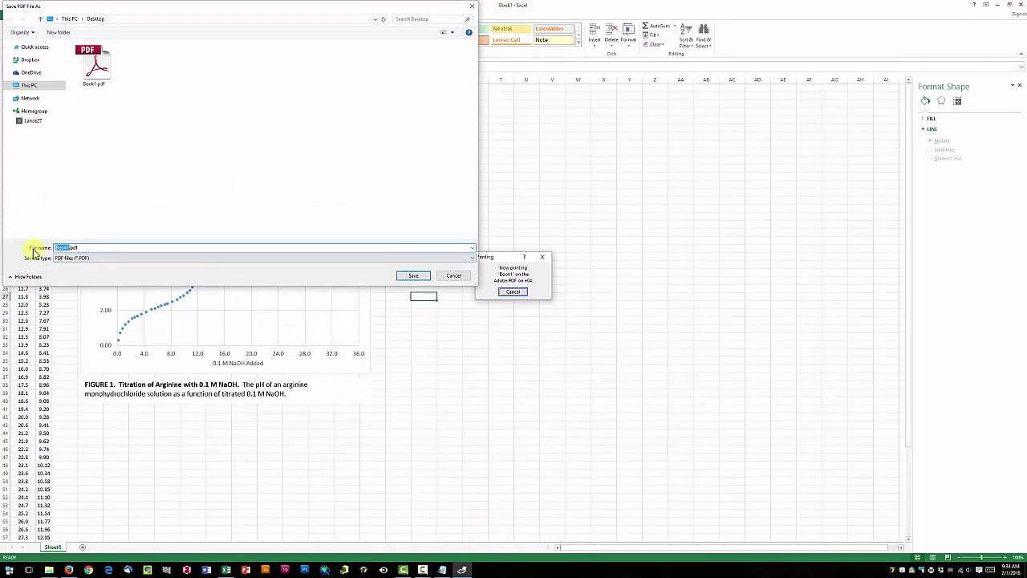
type("Ti")
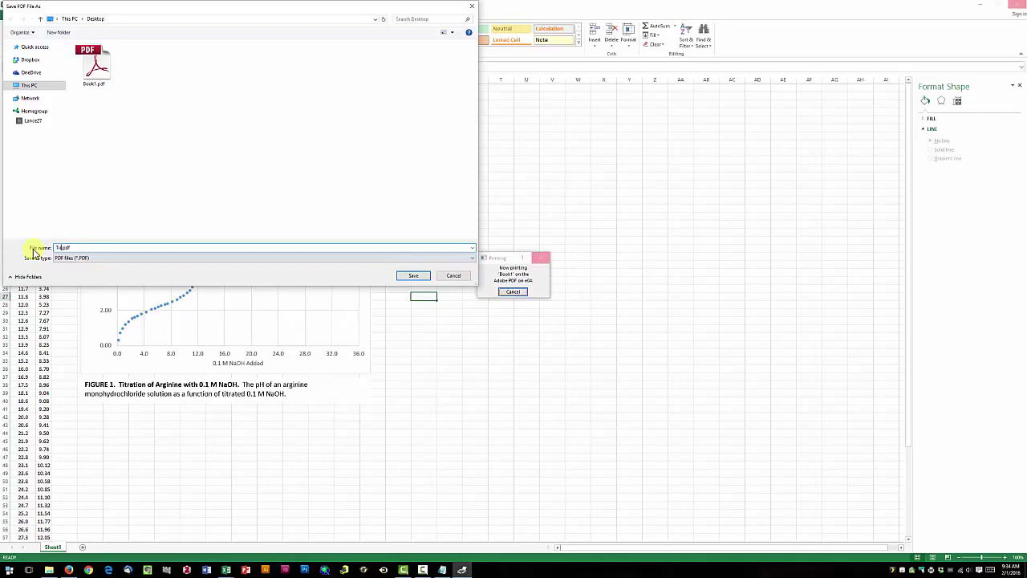
type("tration Data and Scatter Plot")
left_click(410, 276)
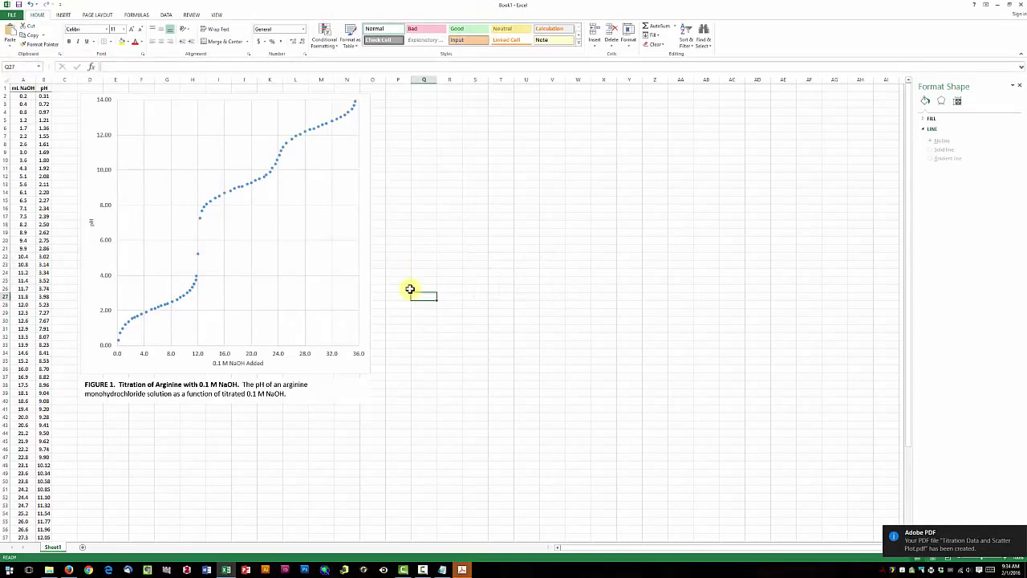
left_click(464, 570)
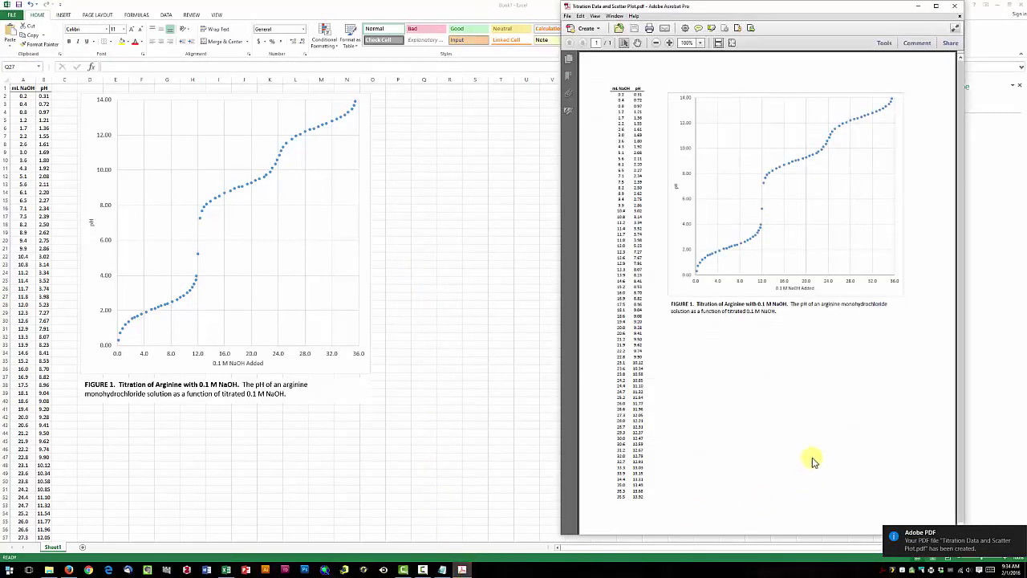